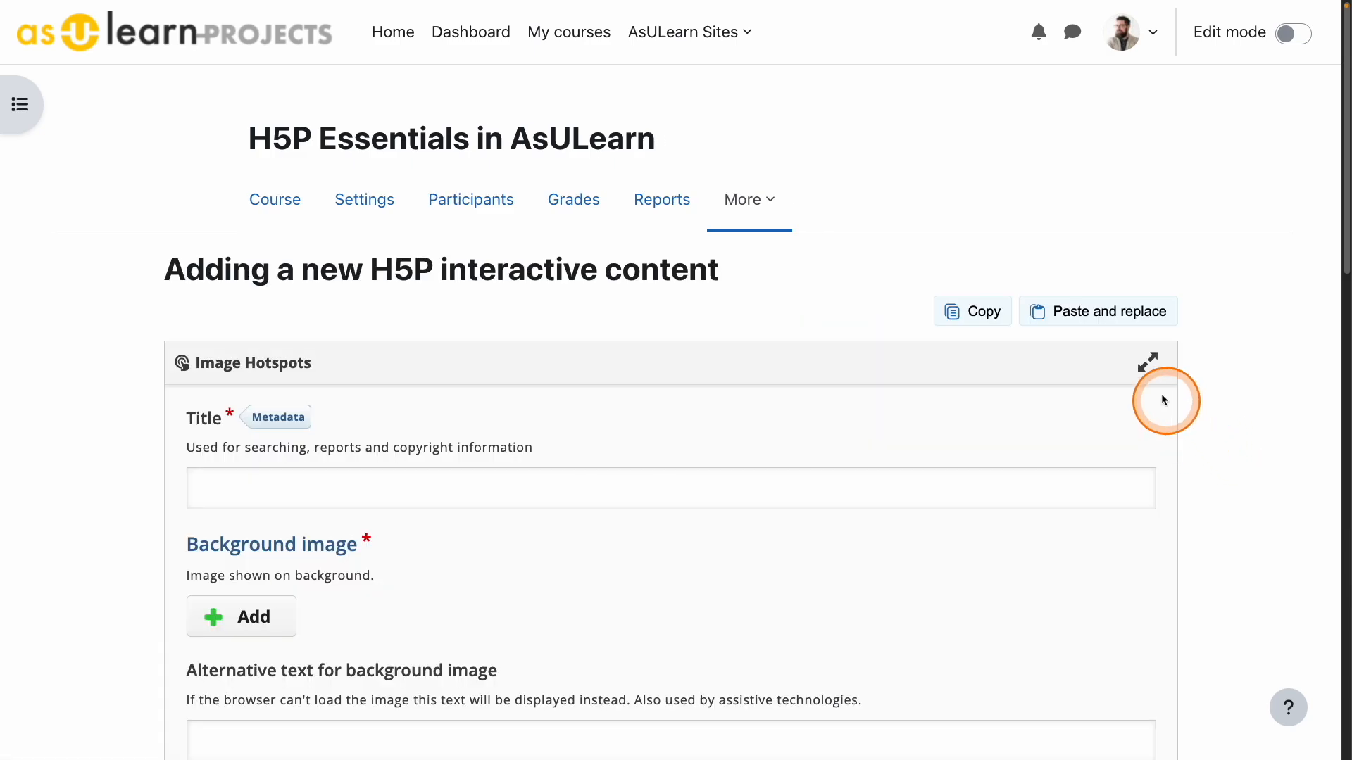
Step: In the full-screen editor, title the content "Image Hotspots - Human Digestive System" and paste alternative text describing the digestive tract drawing
click(1149, 366)
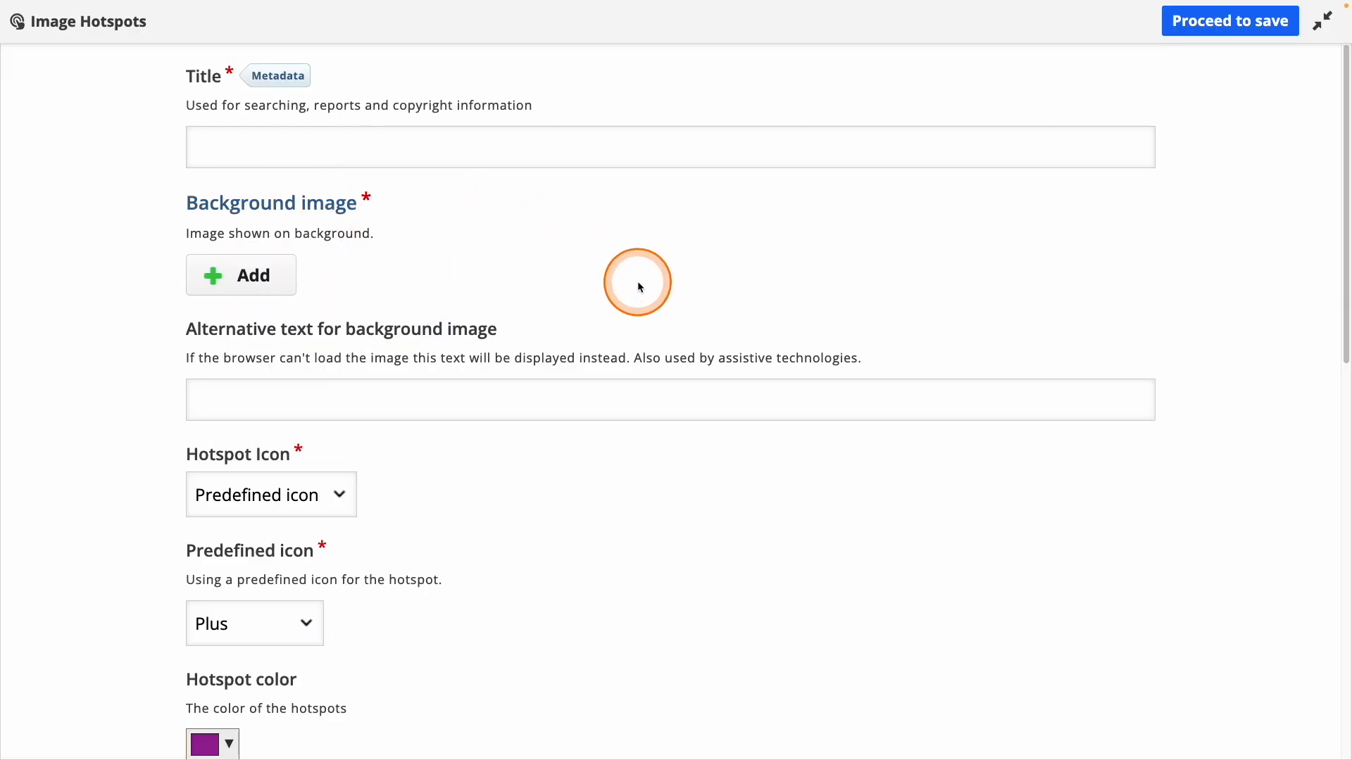
text(Image Hotspots - Human Digestive System)
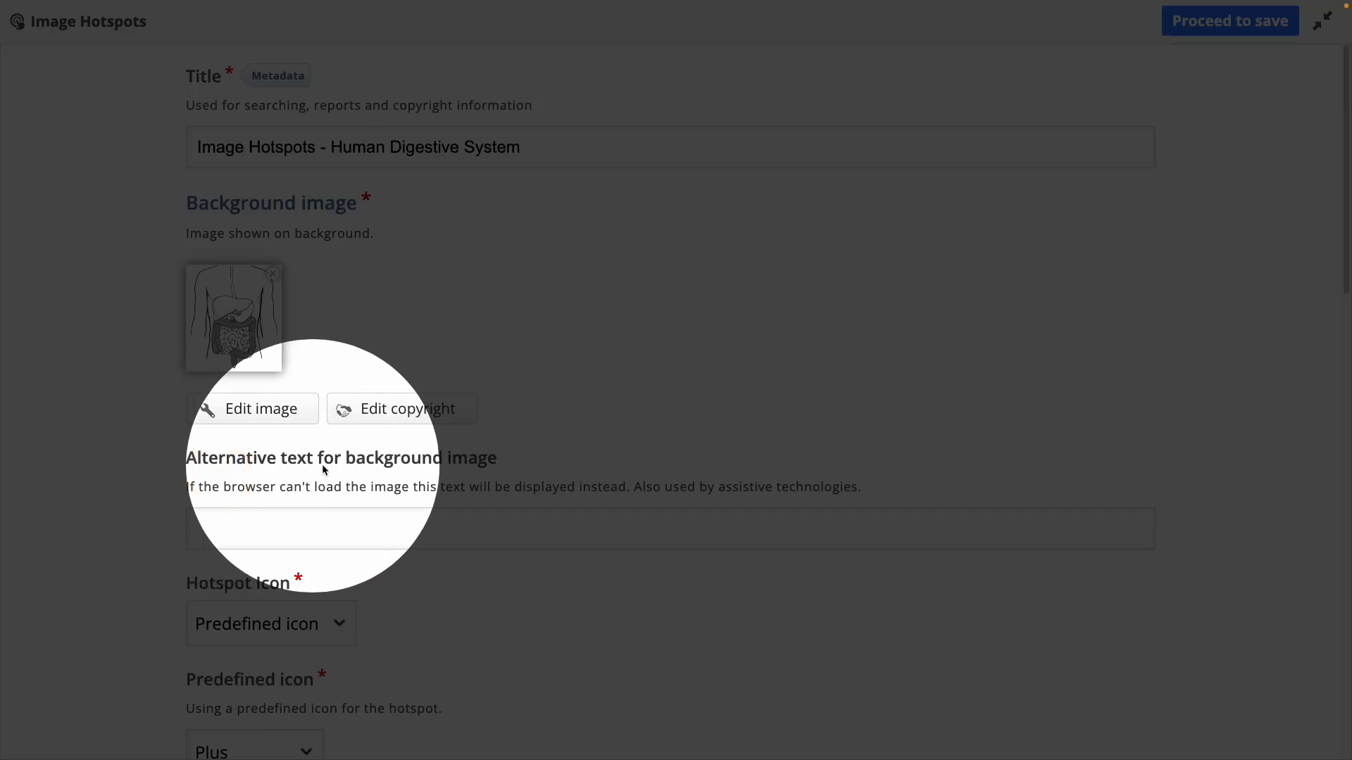
click(270, 534)
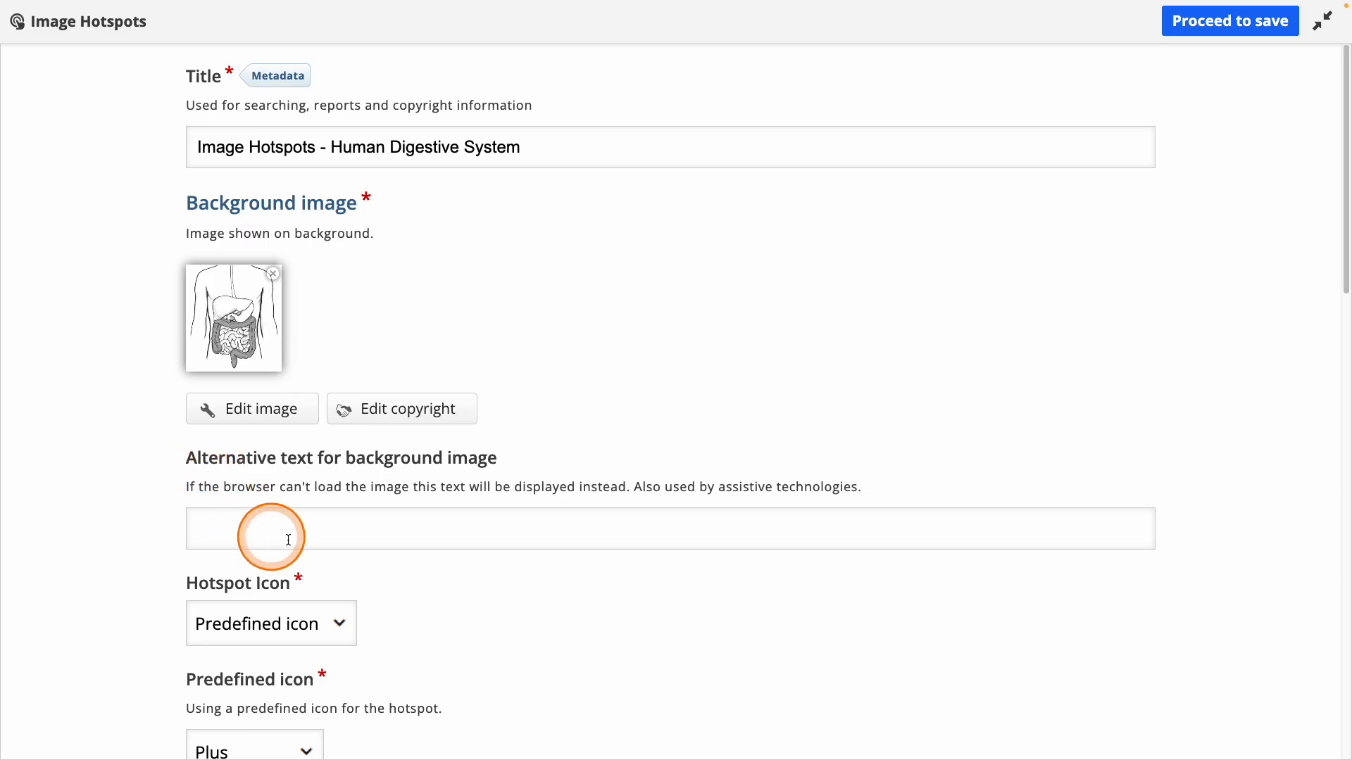
key(ctrl+v)
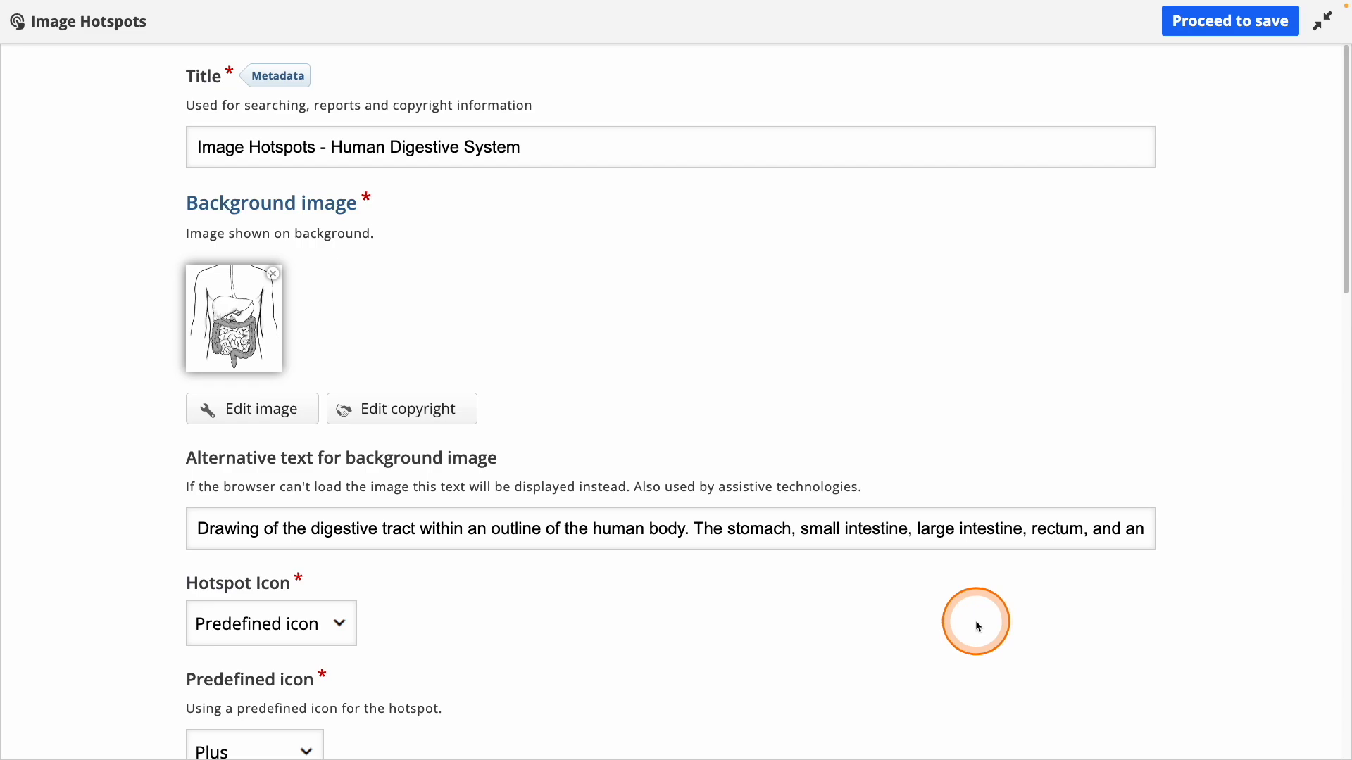
Step: Set the hotspot icon type to Predefined icon
scroll(975, 624, down, 4)
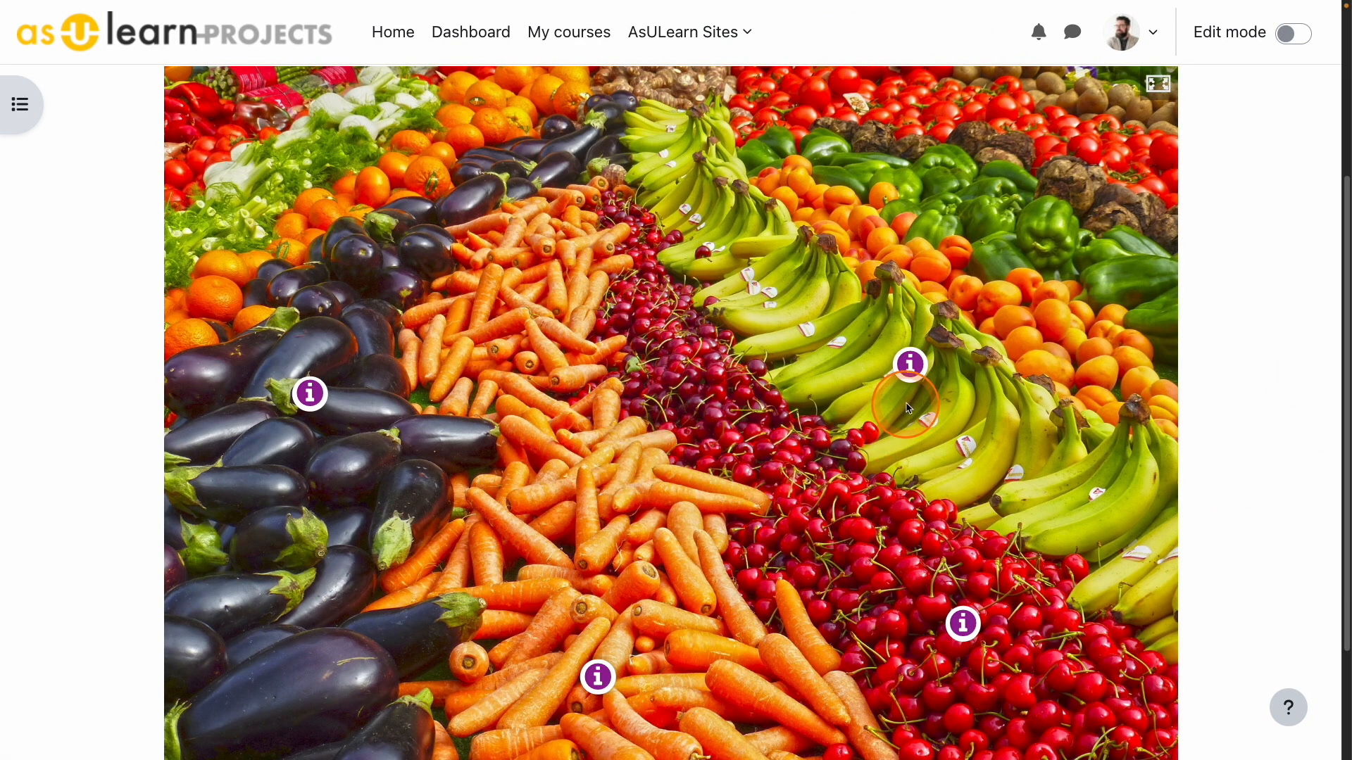
key(ctrl)
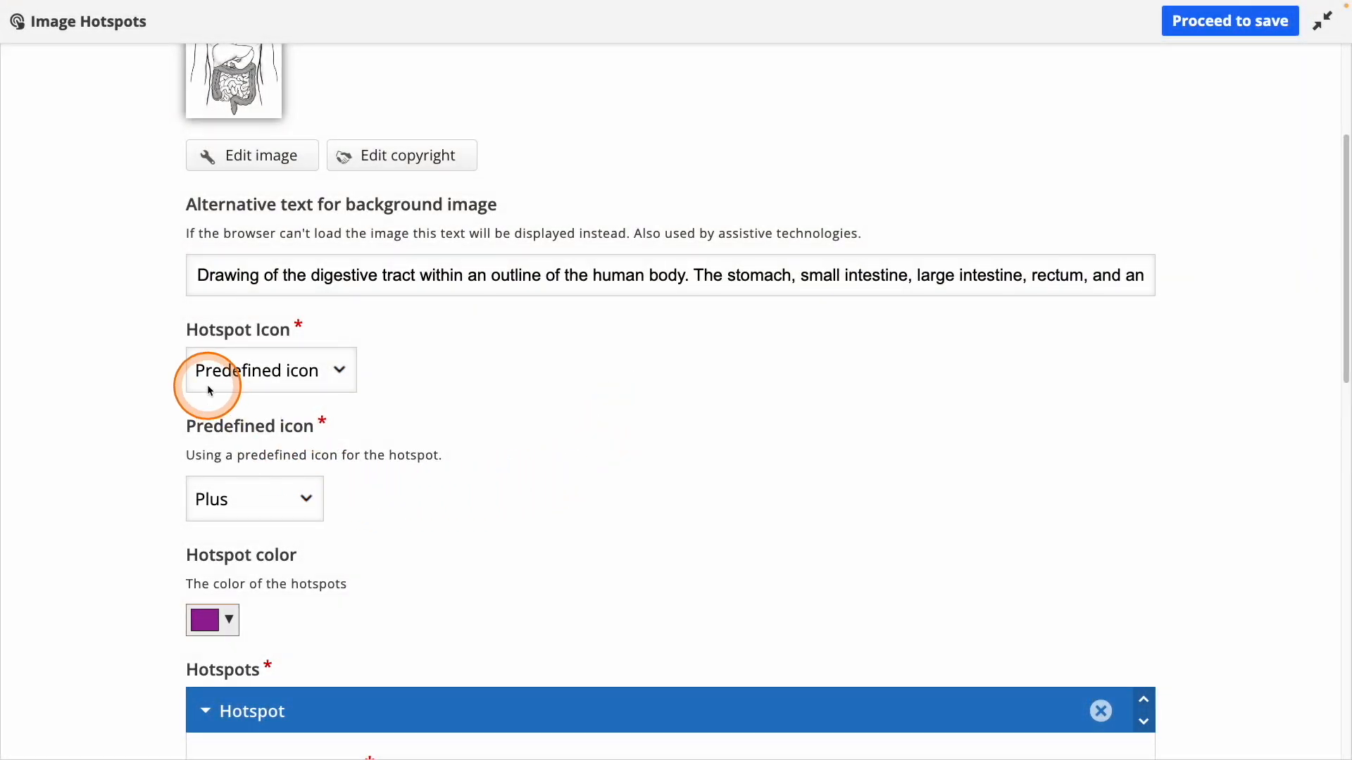
key(ctrl)
click(279, 386)
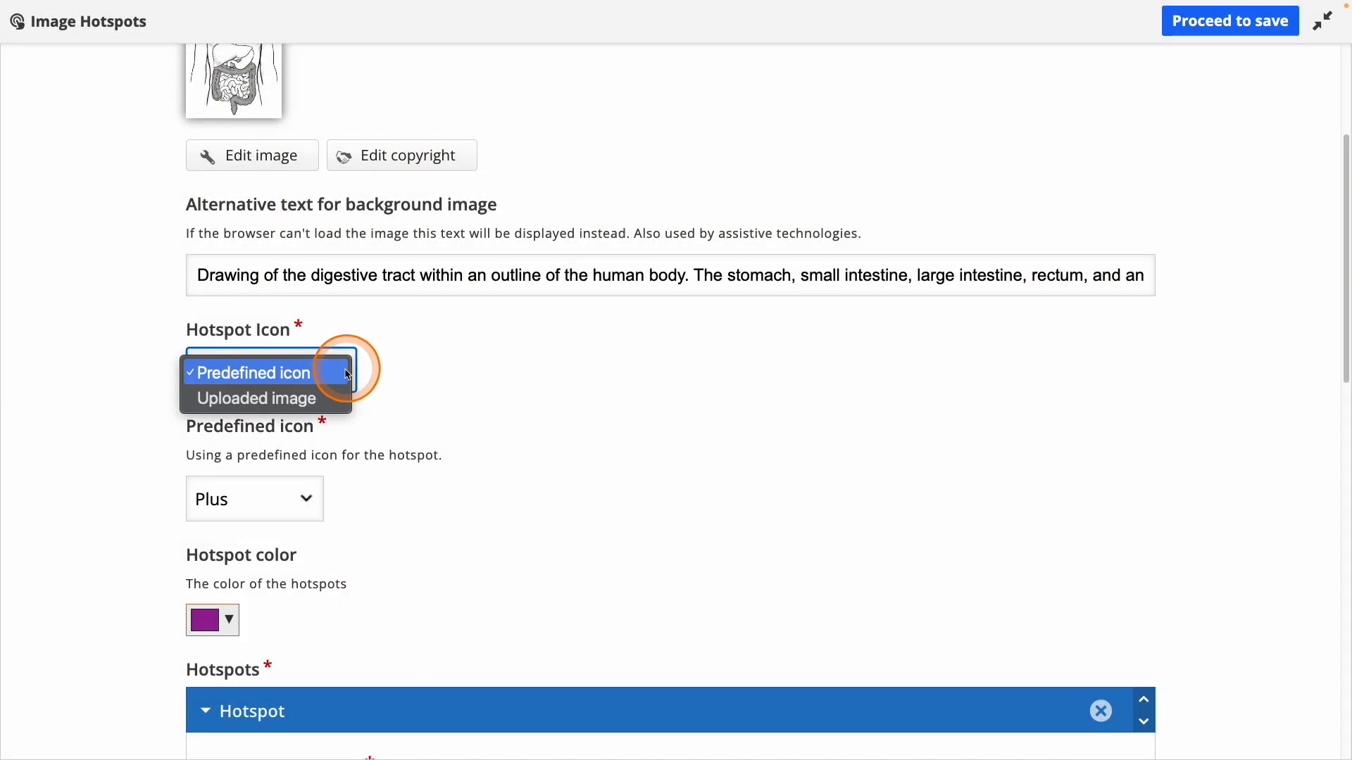
key(ctrl)
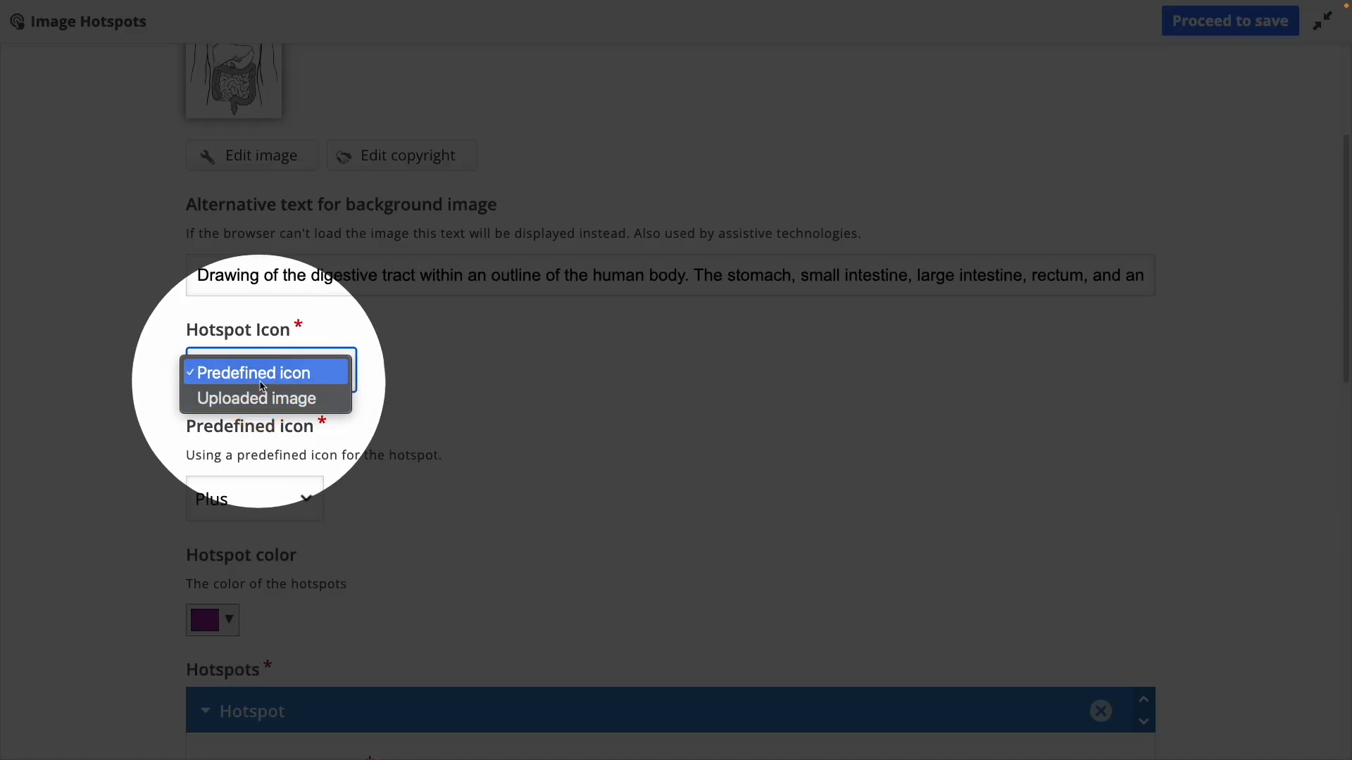
key(ctrl)
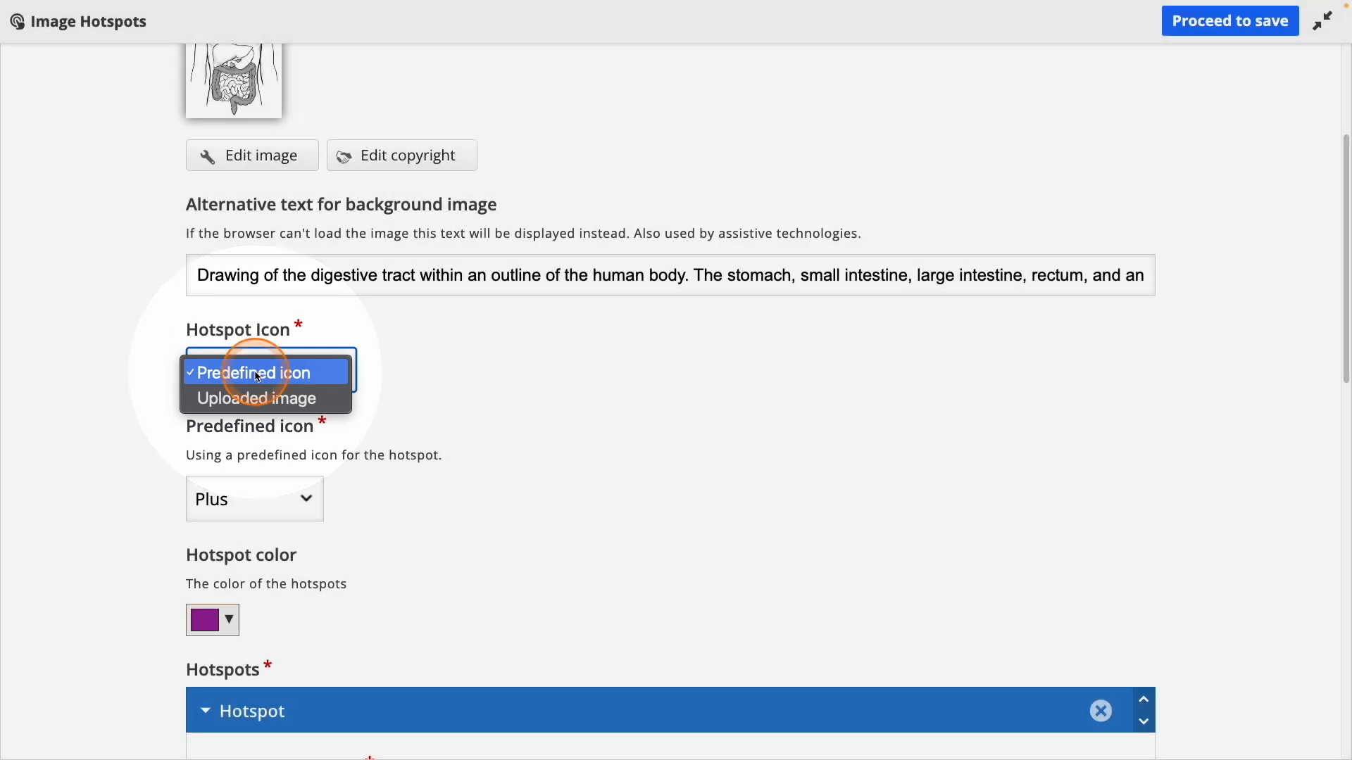
click(295, 373)
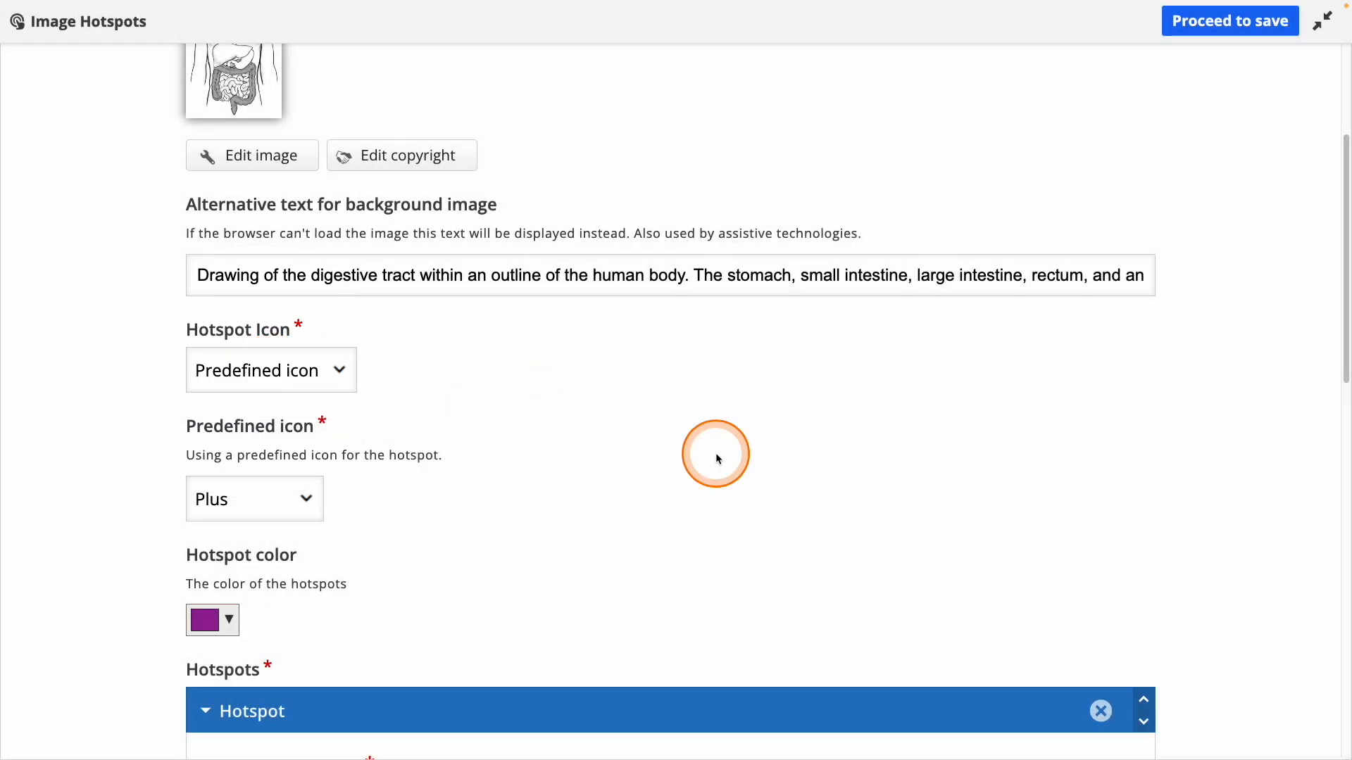
Step: Choose Plus as the predefined hotspot icon and open the hotspot color choices
key(ctrl)
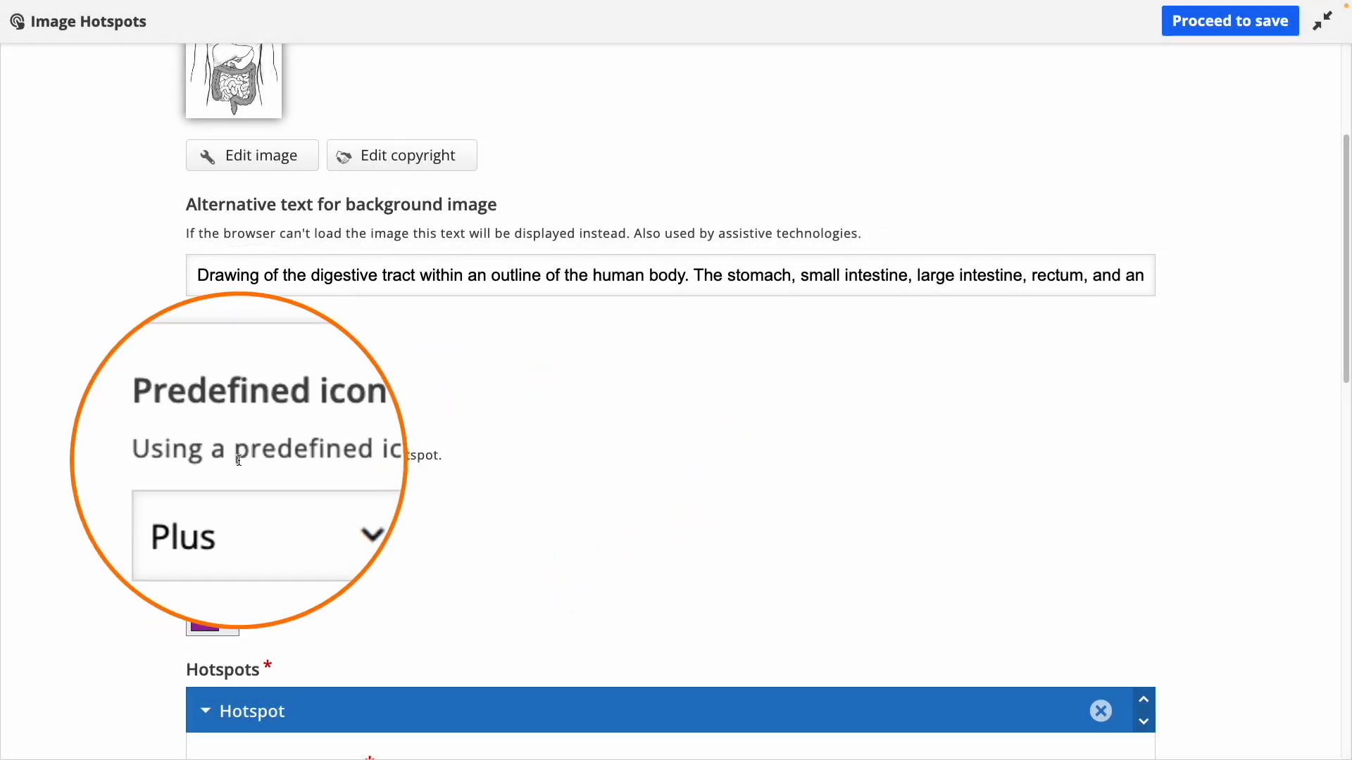
click(255, 494)
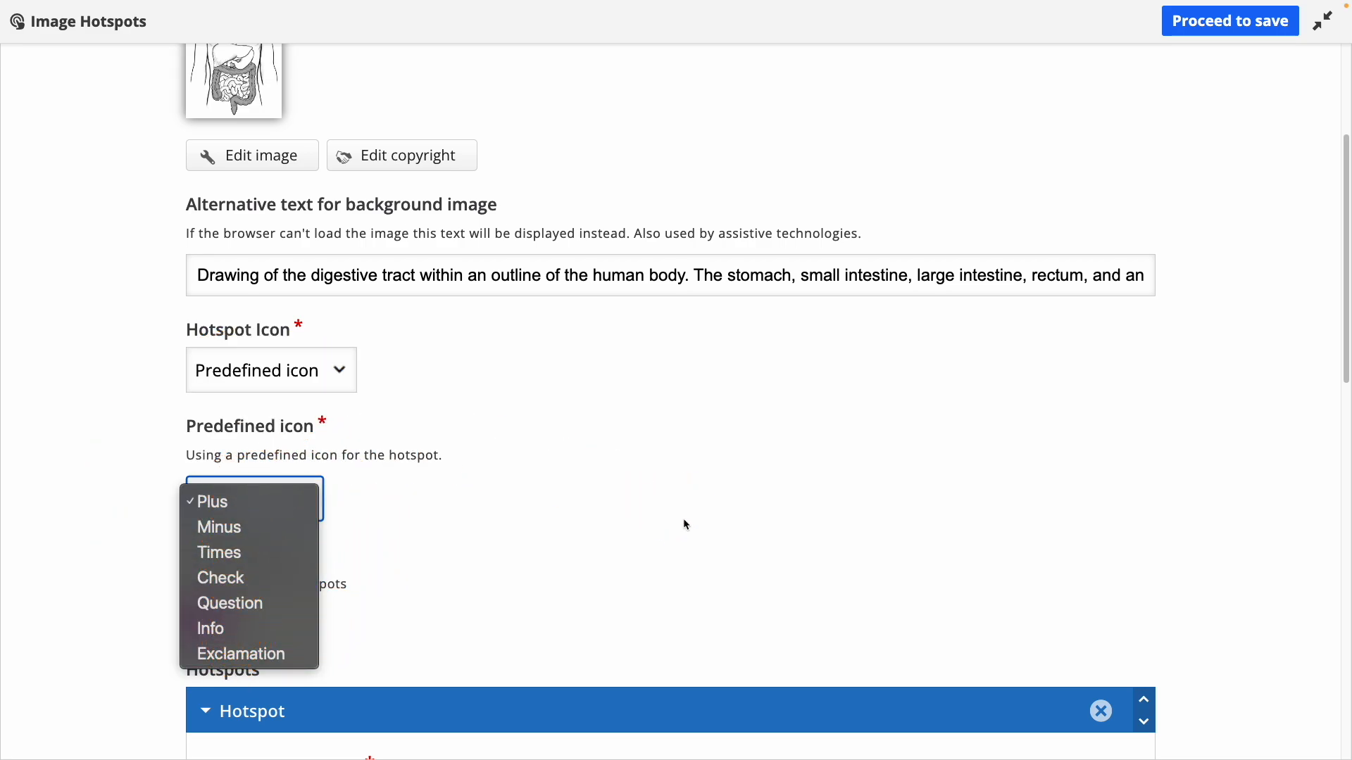
key(ctrl)
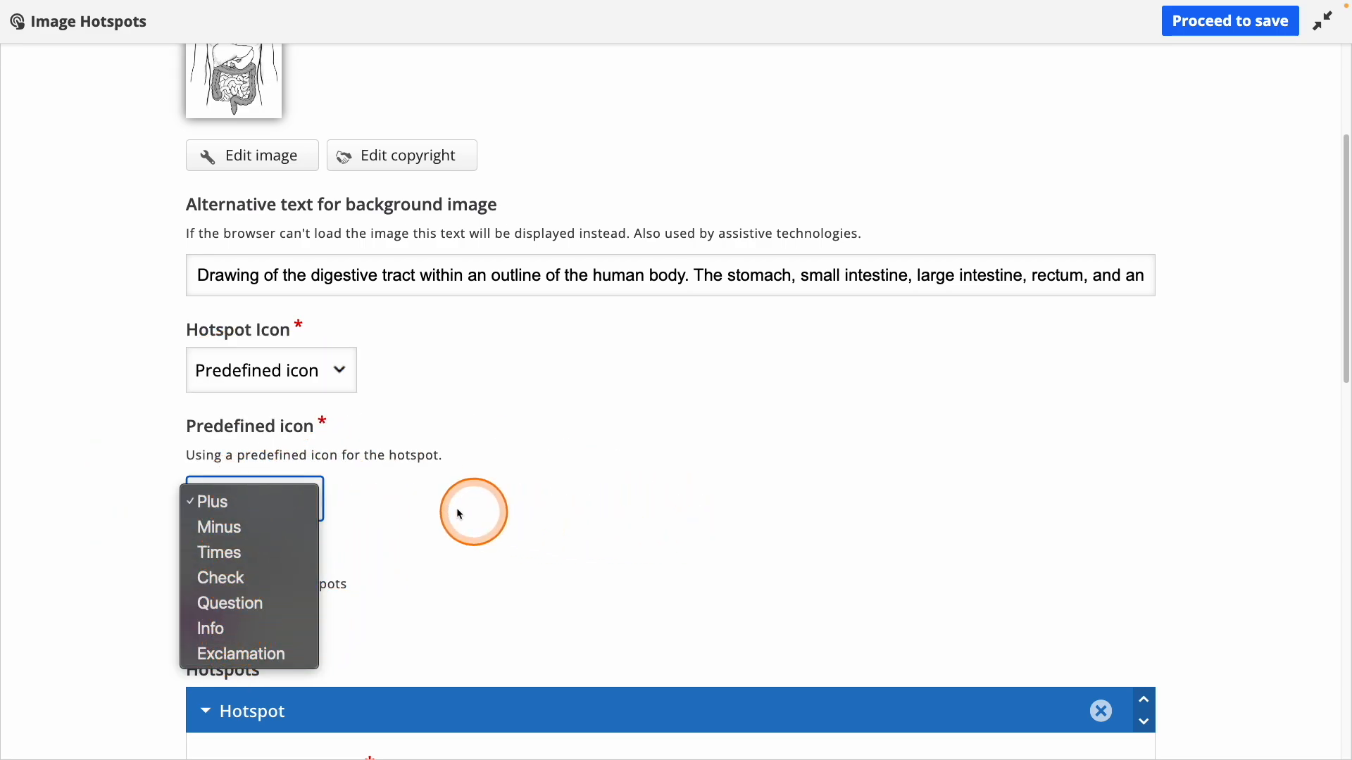
click(211, 500)
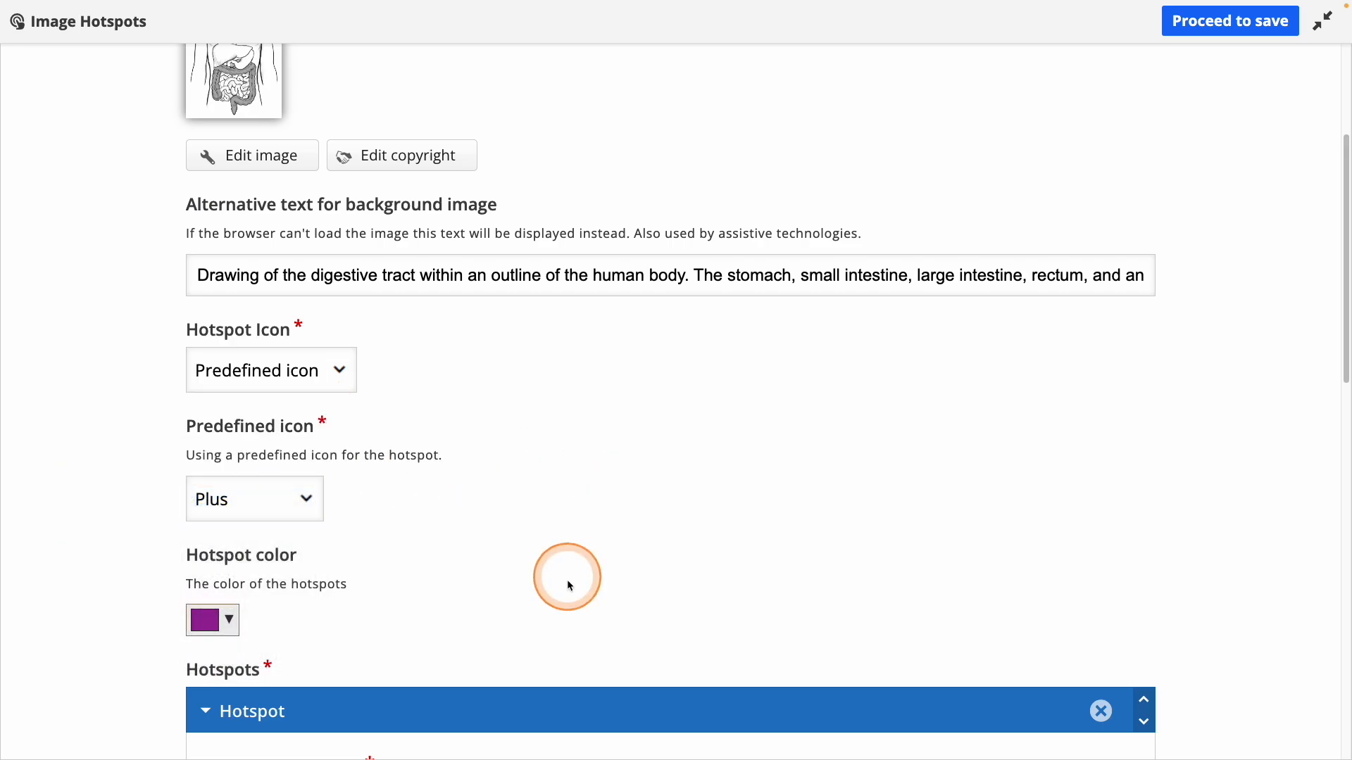
click(212, 634)
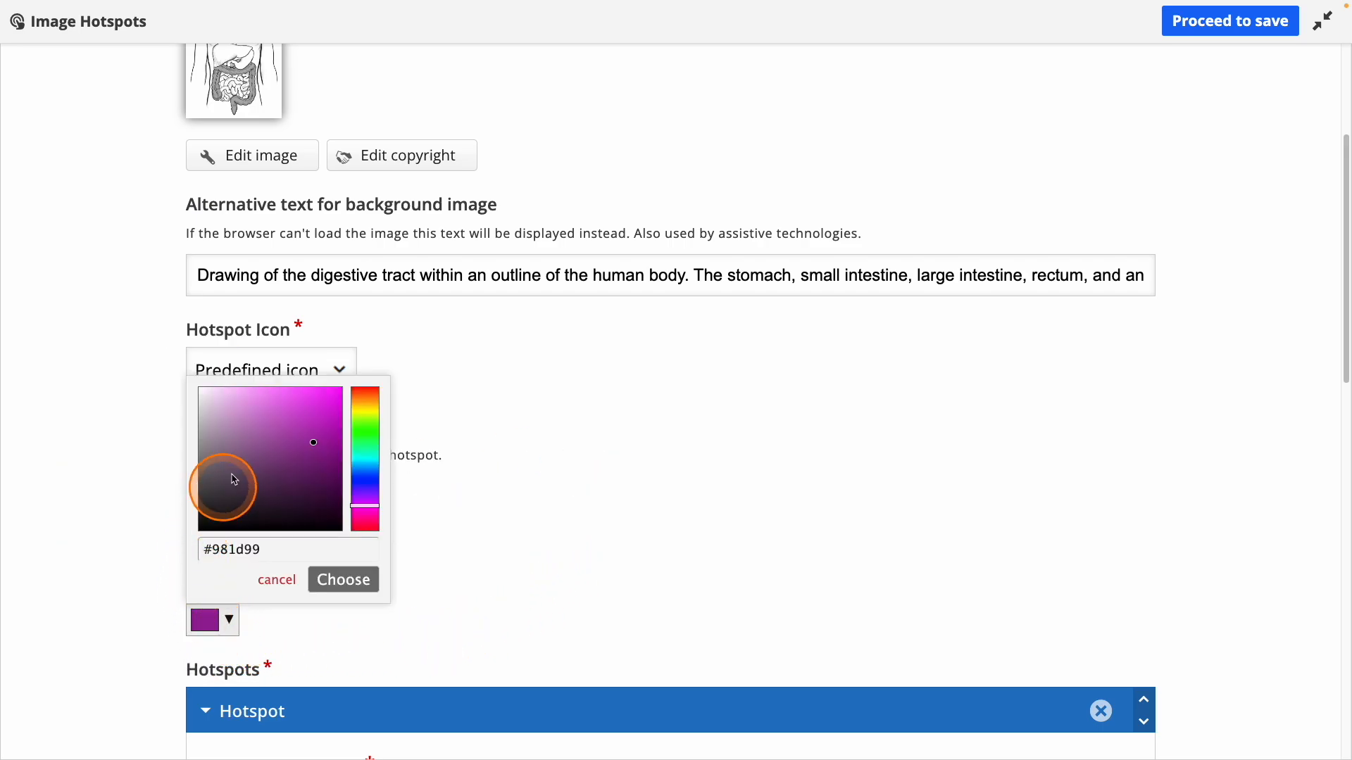
key(ctrl)
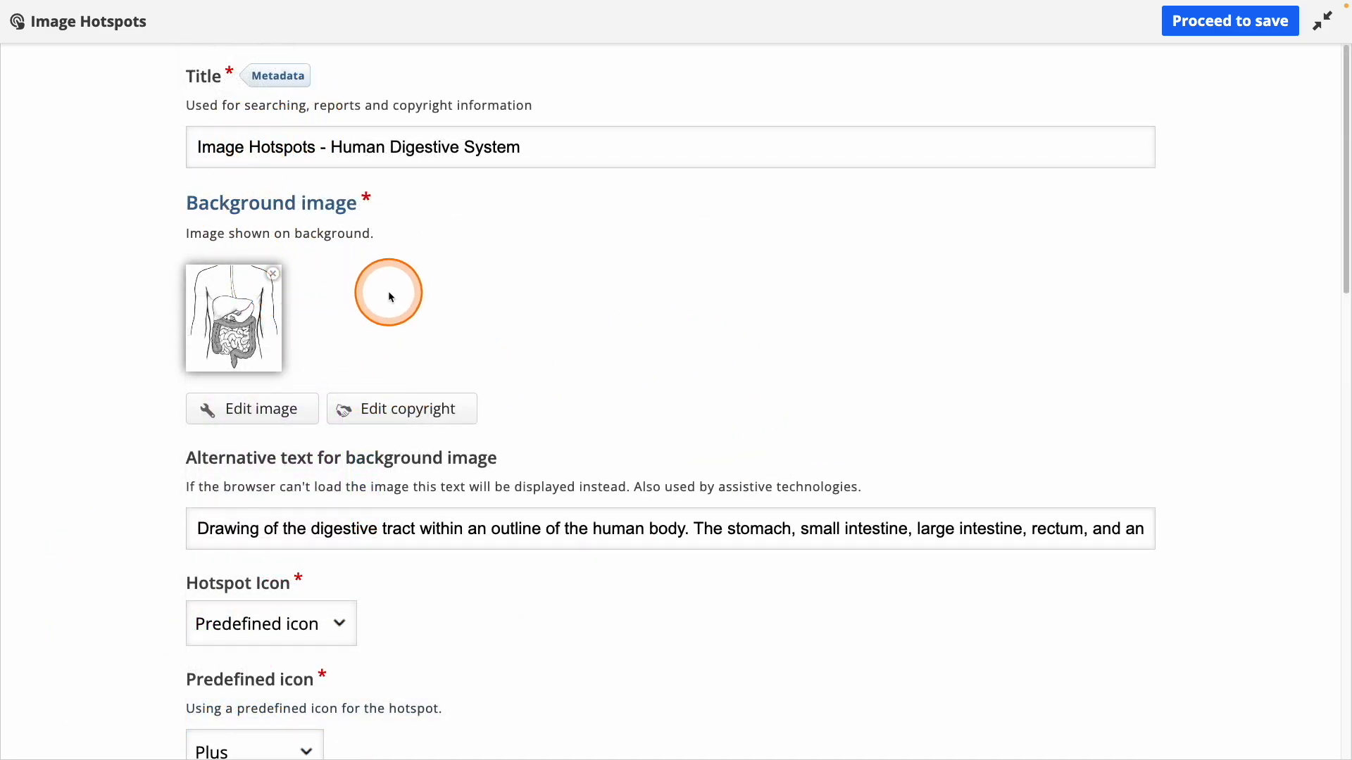
Step: Enlarge the first hotspot's position image to place the hotspot on the liver
scroll(231, 612, down, 3)
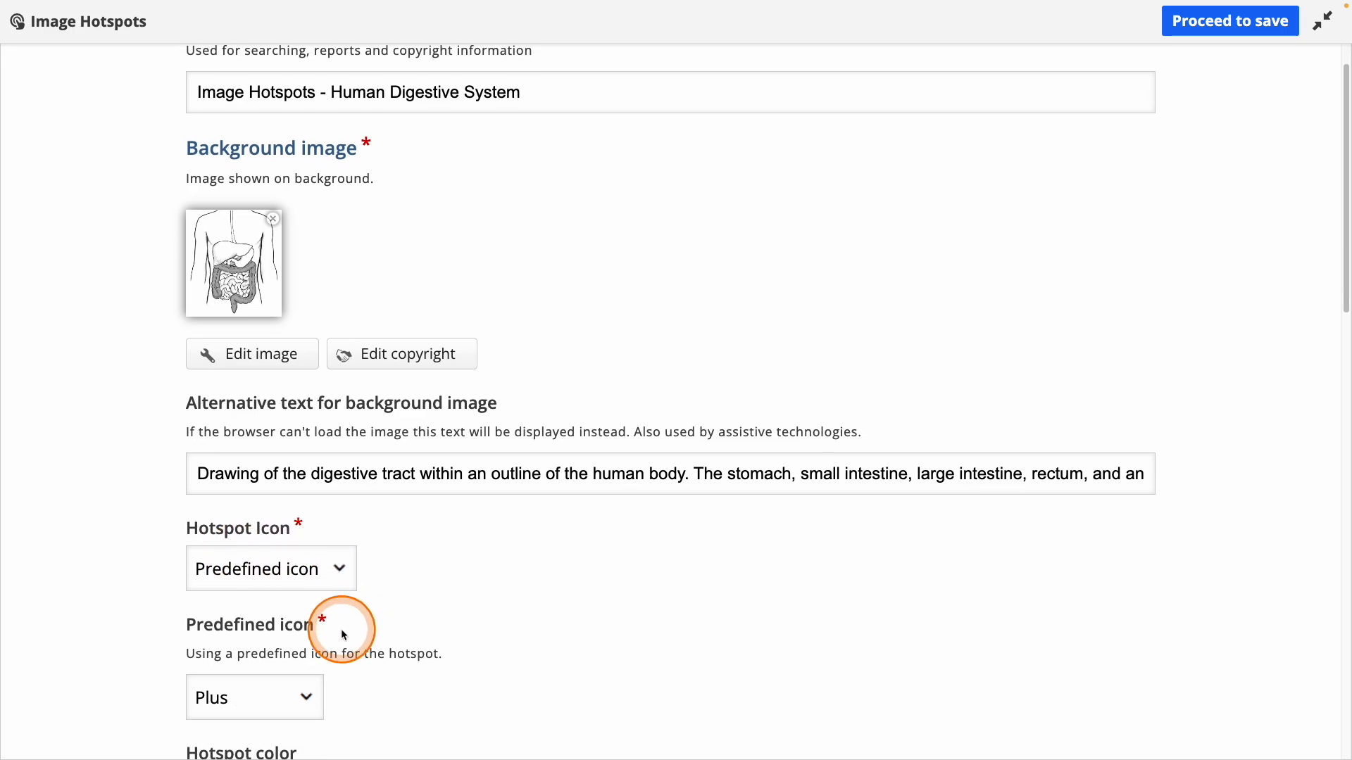
scroll(628, 498, down, 12)
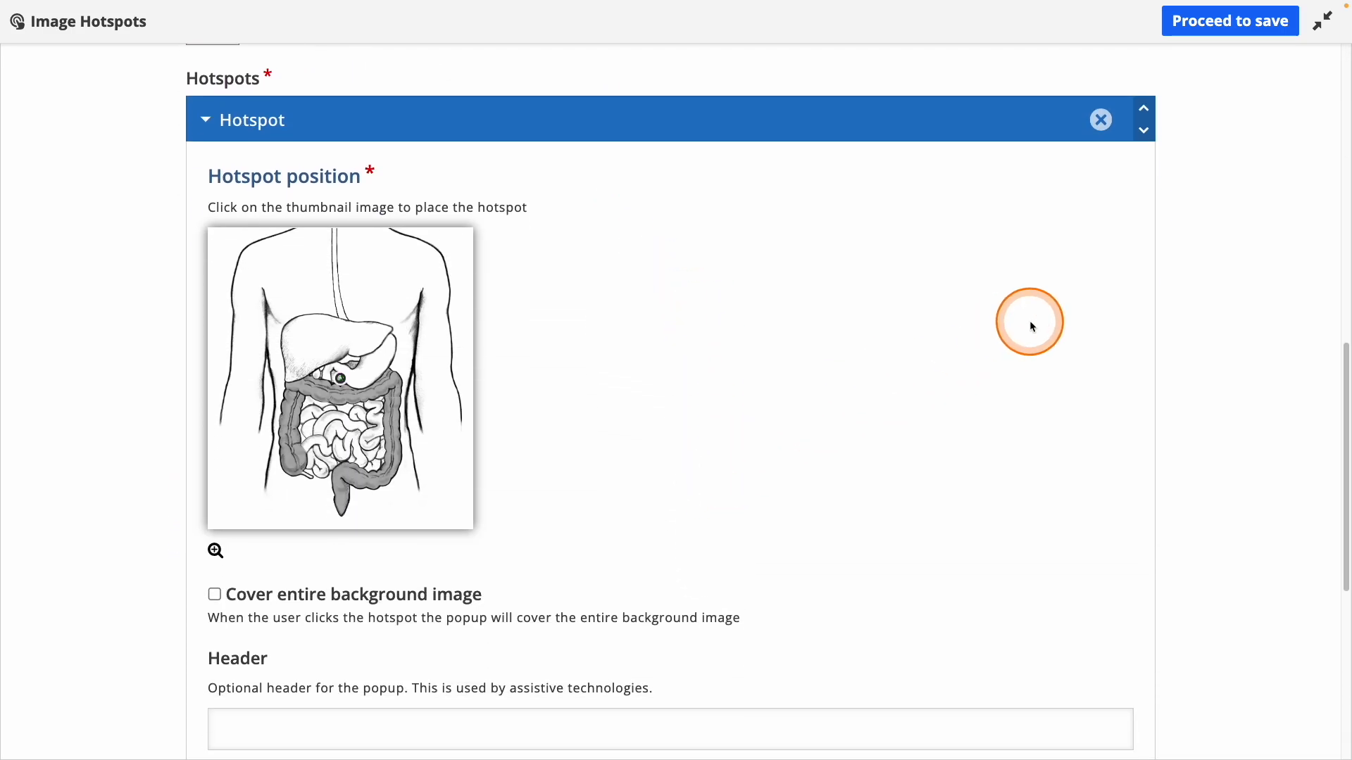
drag(1342, 400, 1343, 416)
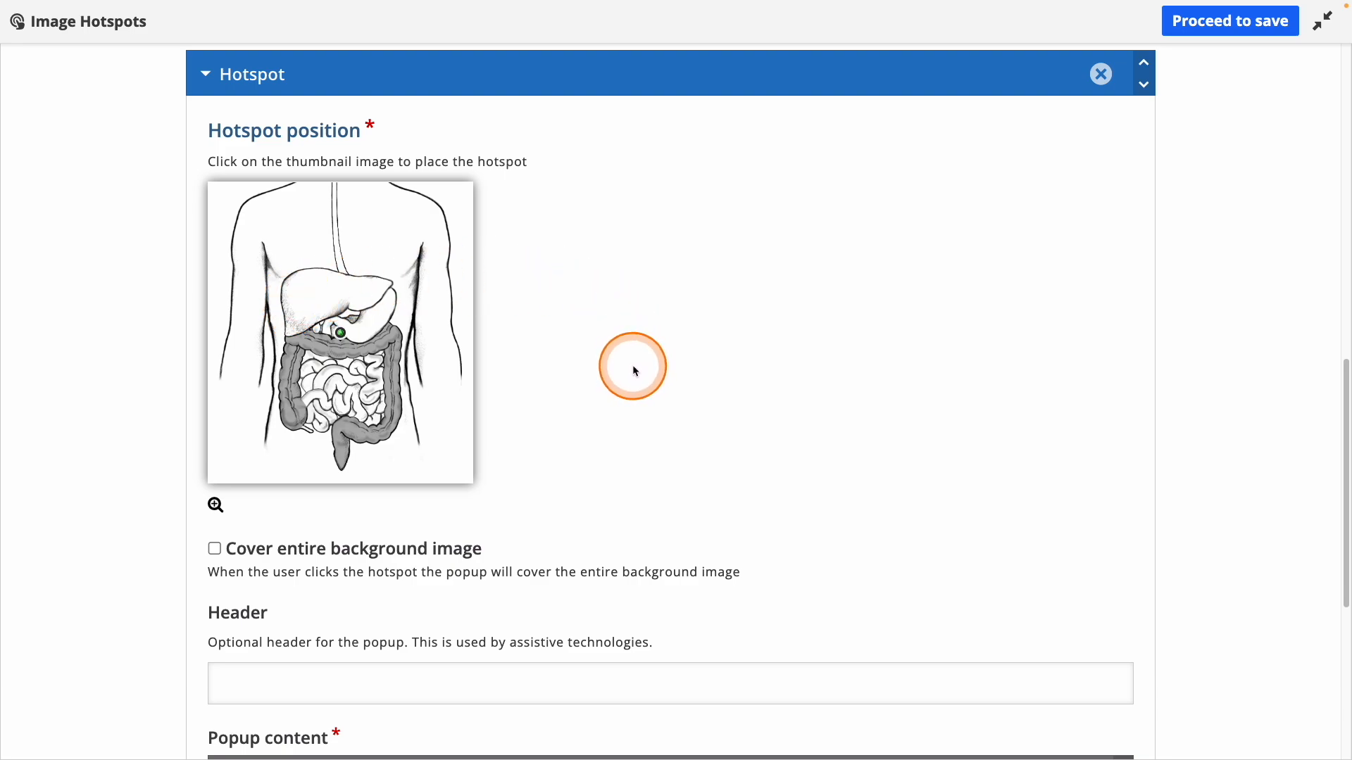
scroll(619, 369, up, 1)
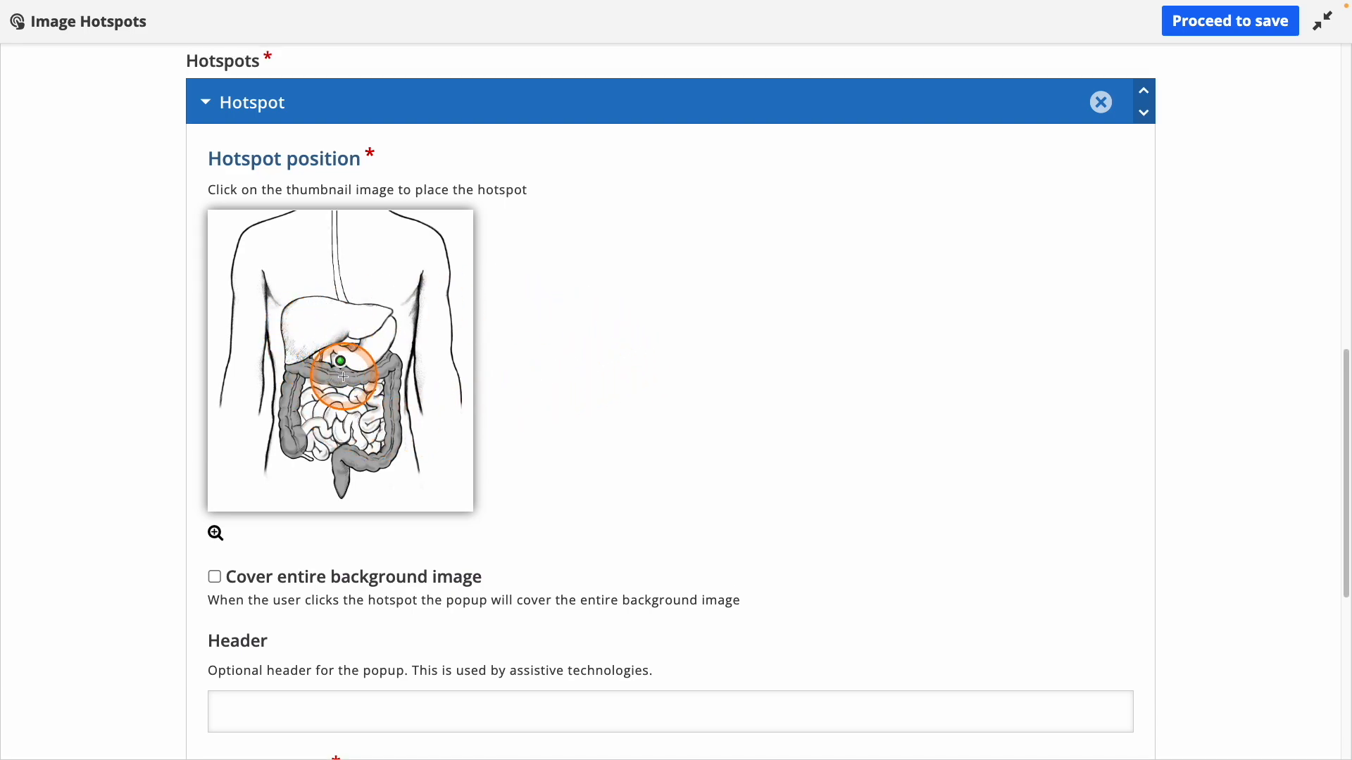
click(216, 533)
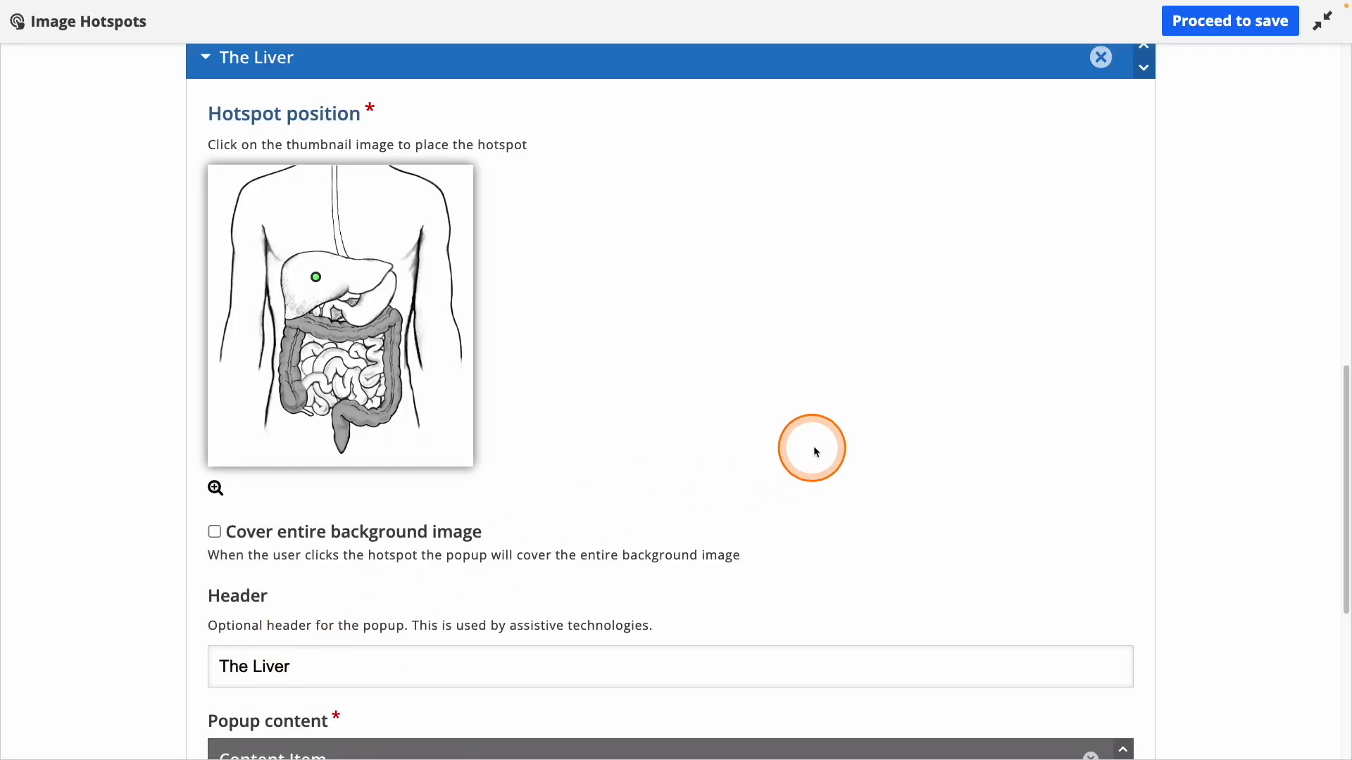
Step: Review the content types available for the liver hotspot's popup without selecting one
scroll(826, 430, down, 6)
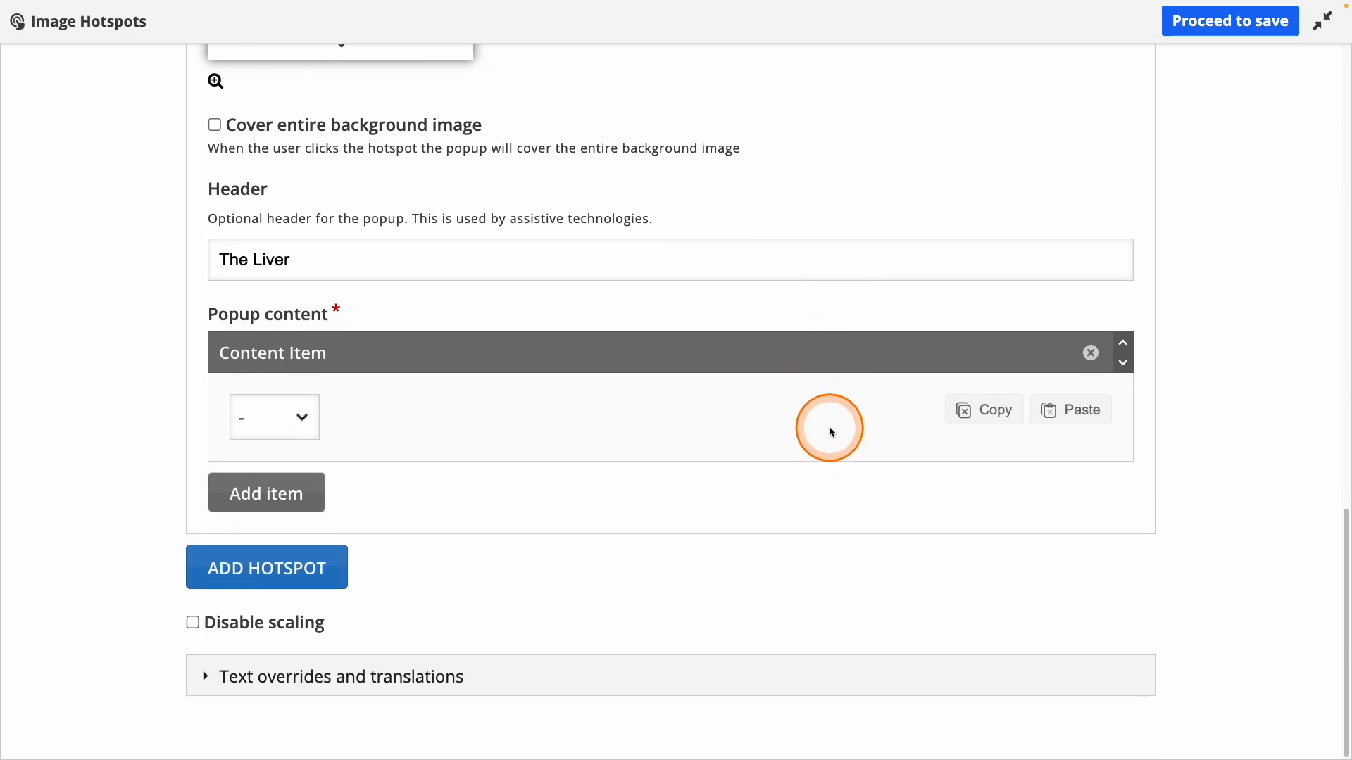
click(289, 427)
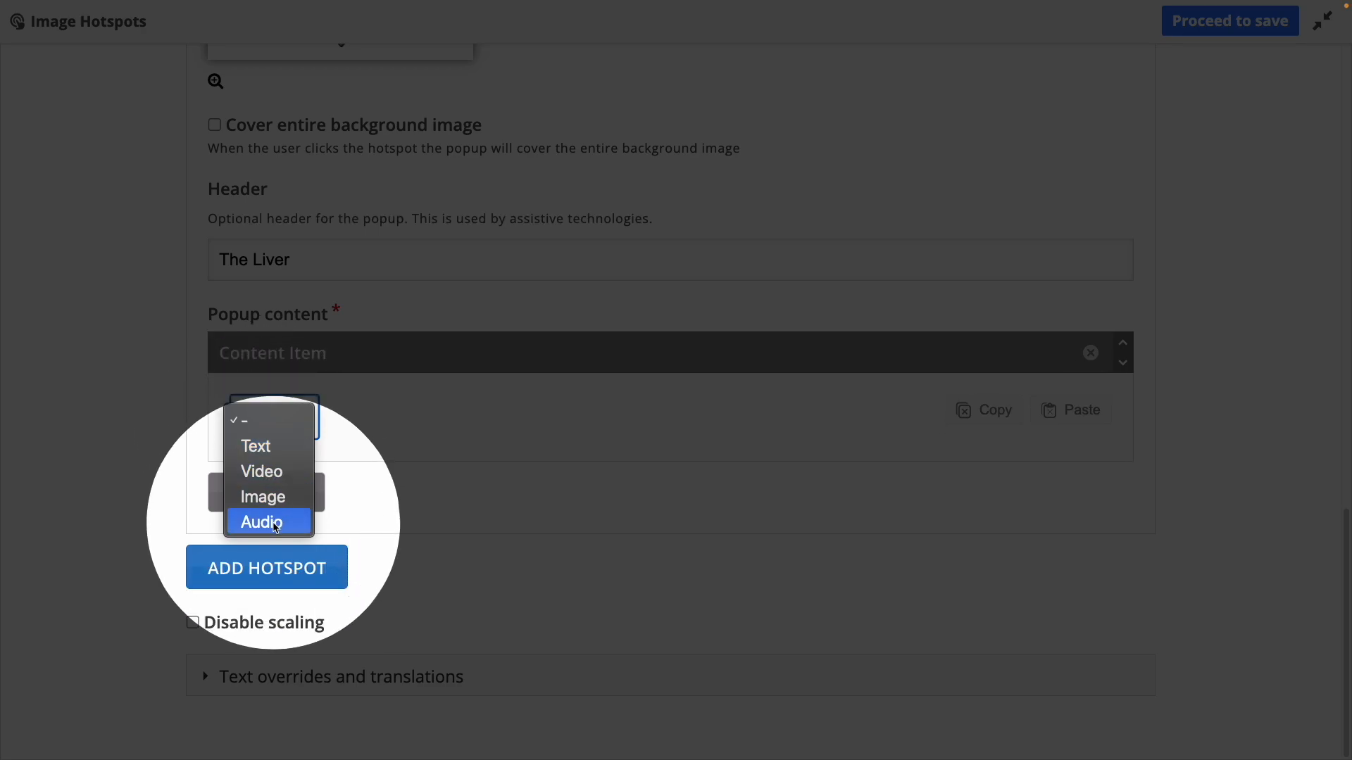
click(571, 421)
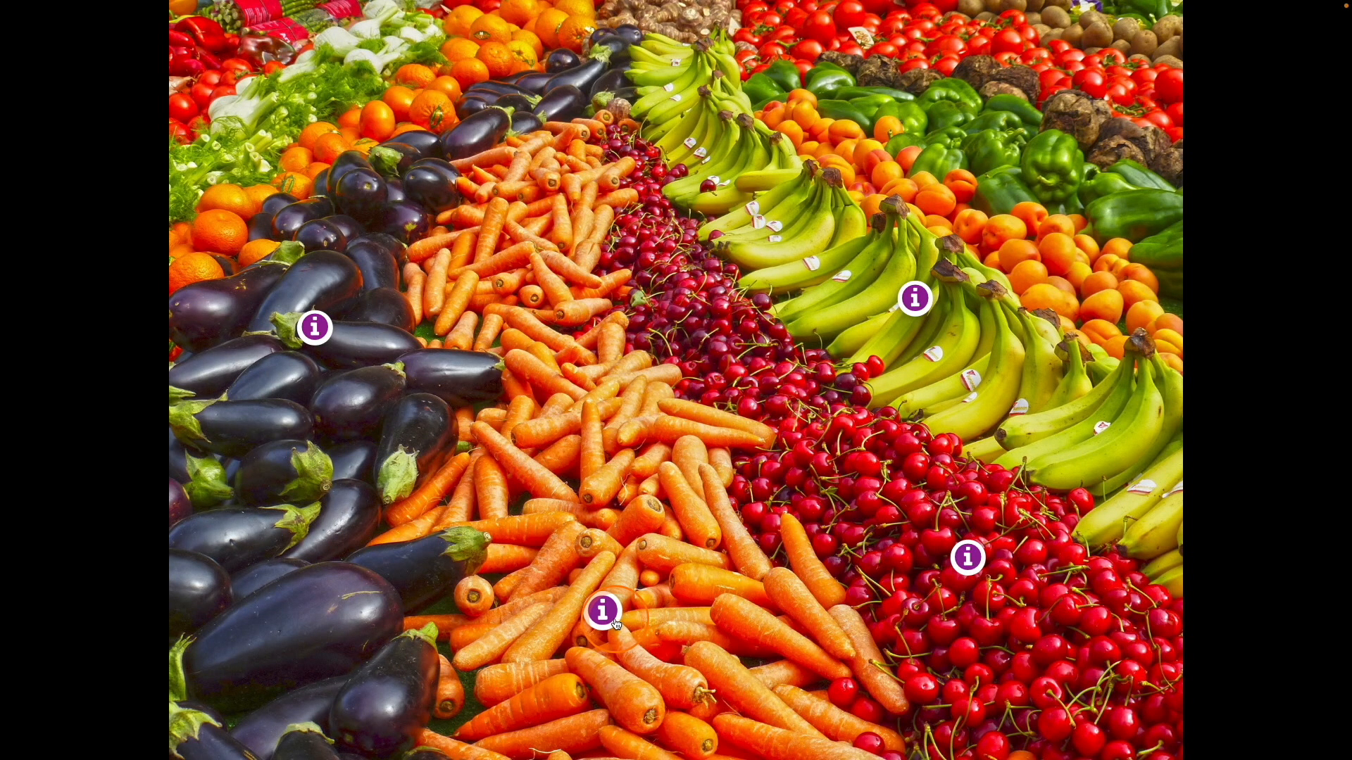
Step: Examine the Carrots hotspot popup in the produce example and the text and video content items that build it
click(614, 624)
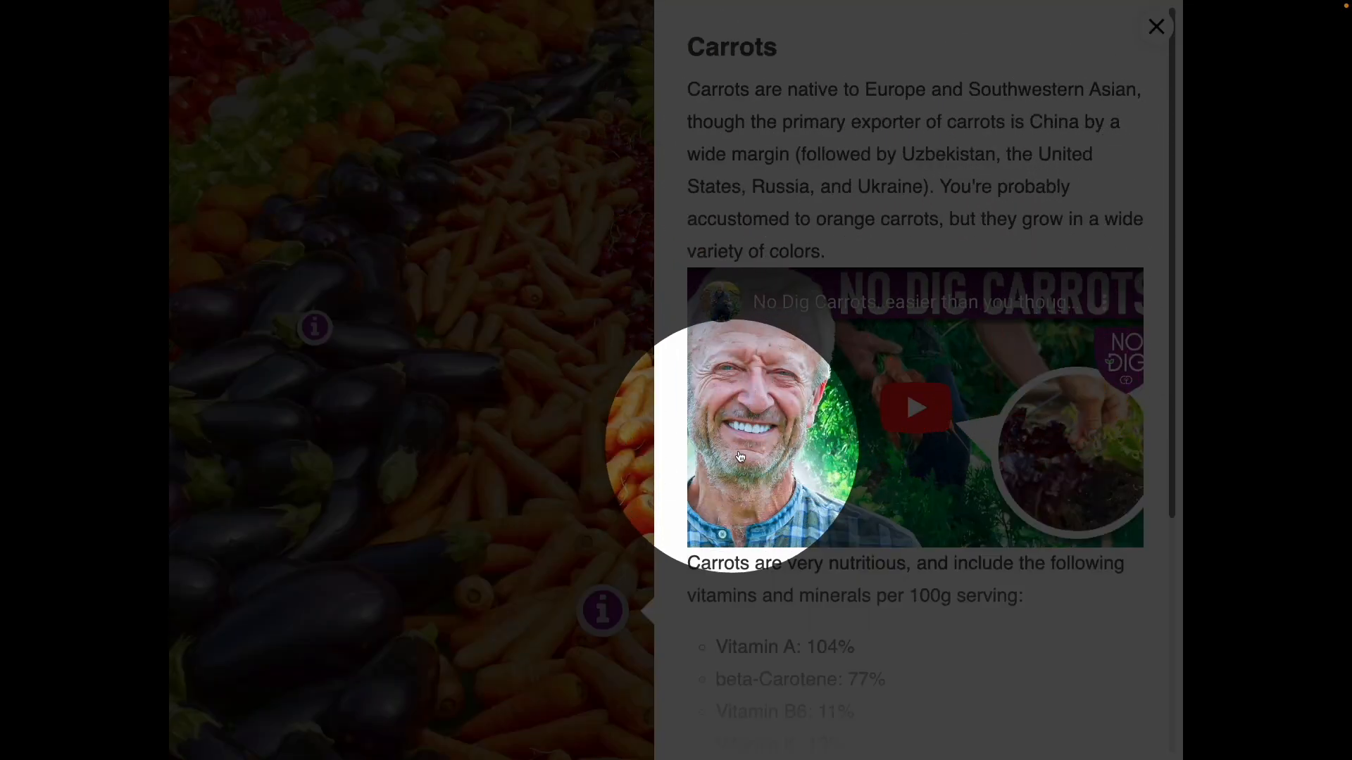
scroll(937, 447, down, 4)
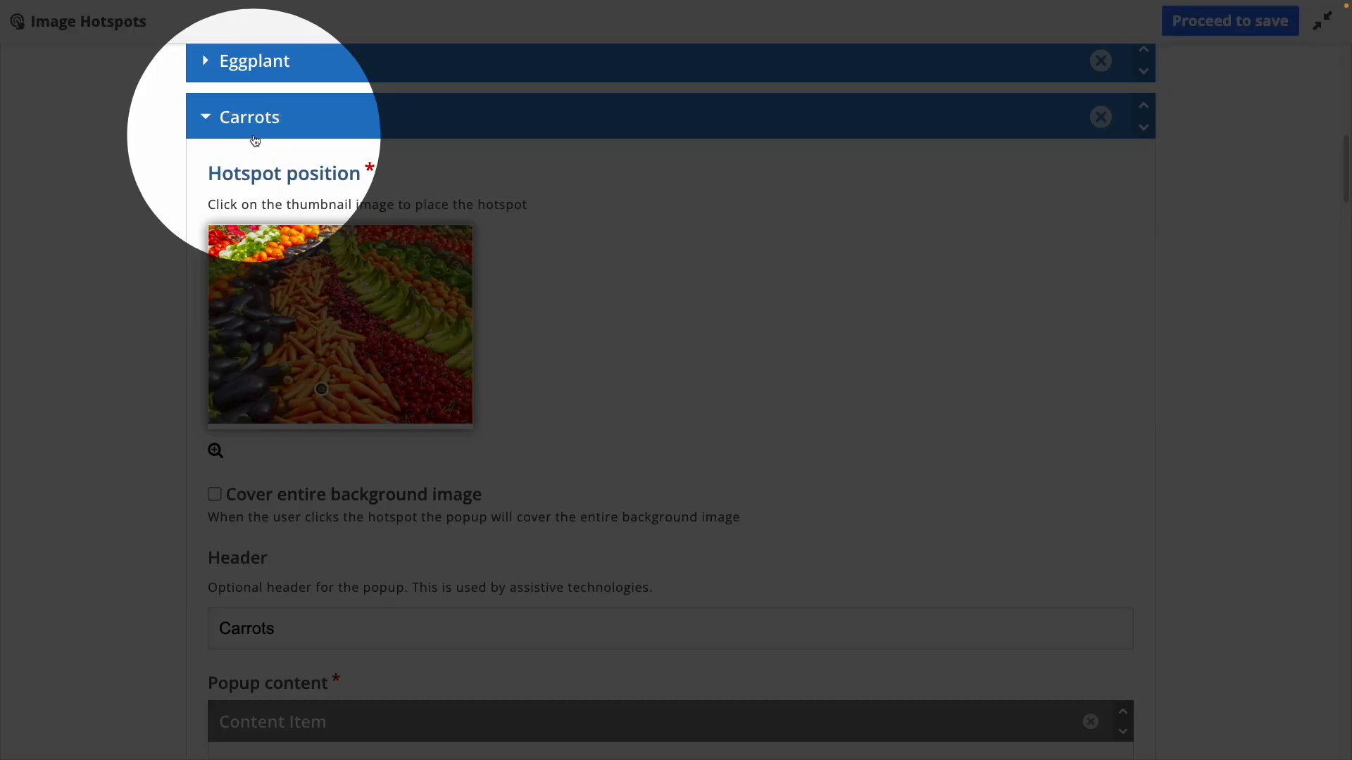
scroll(687, 327, down, 7)
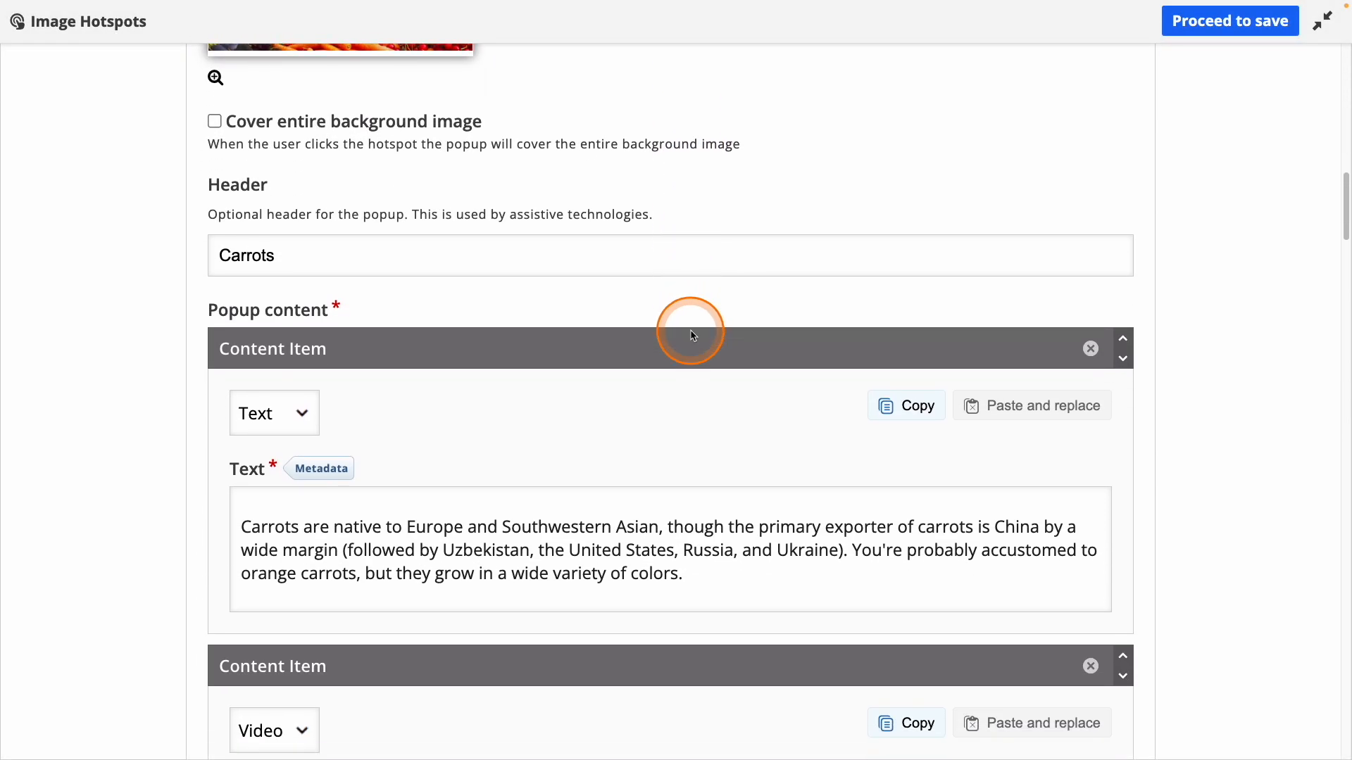
scroll(690, 331, down, 1)
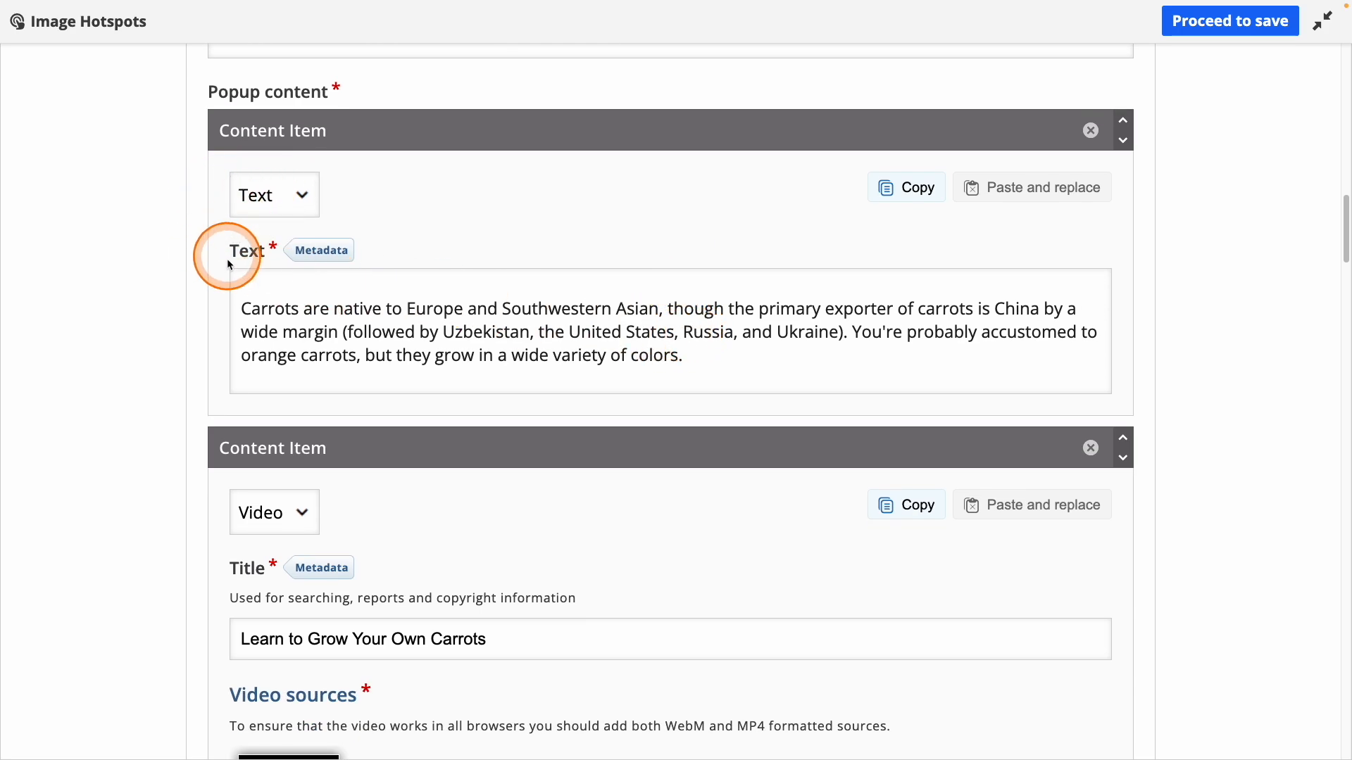
scroll(654, 357, down, 4)
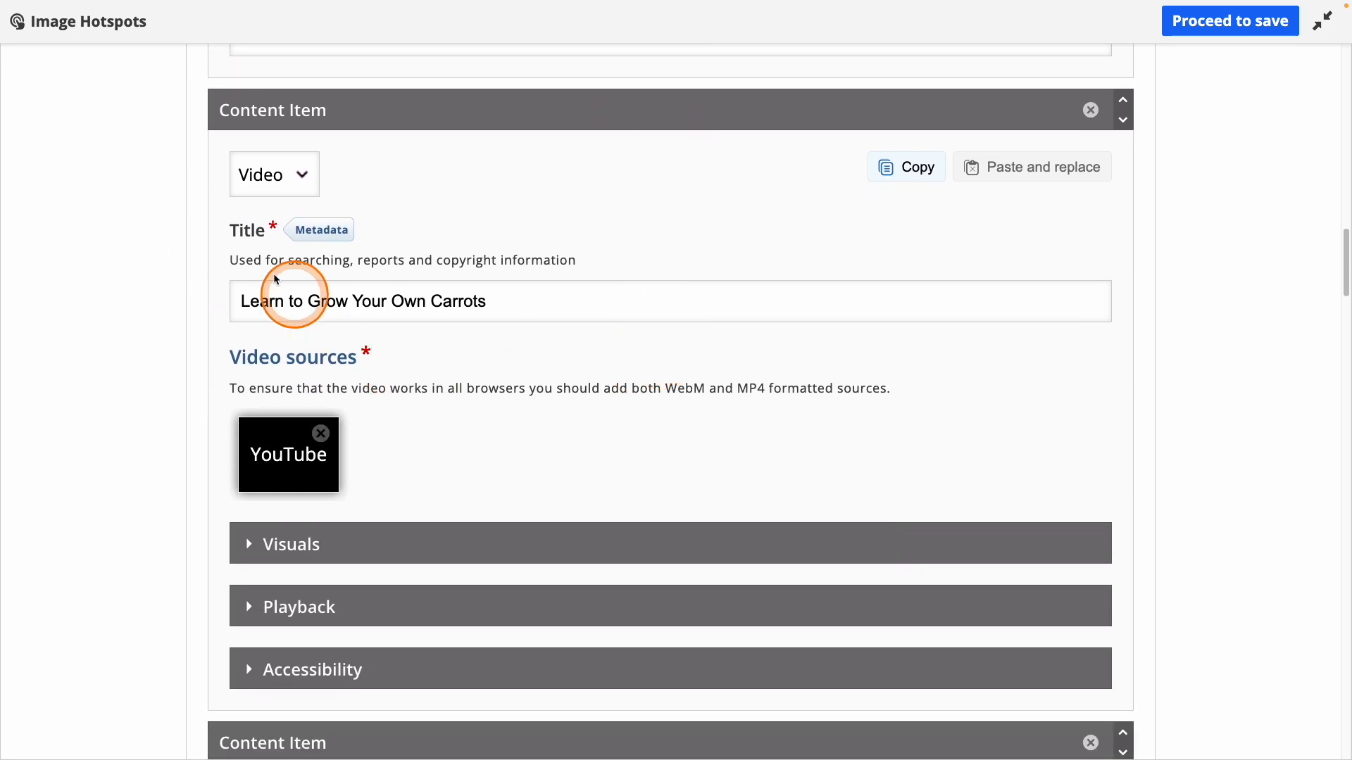
scroll(551, 344, down, 4)
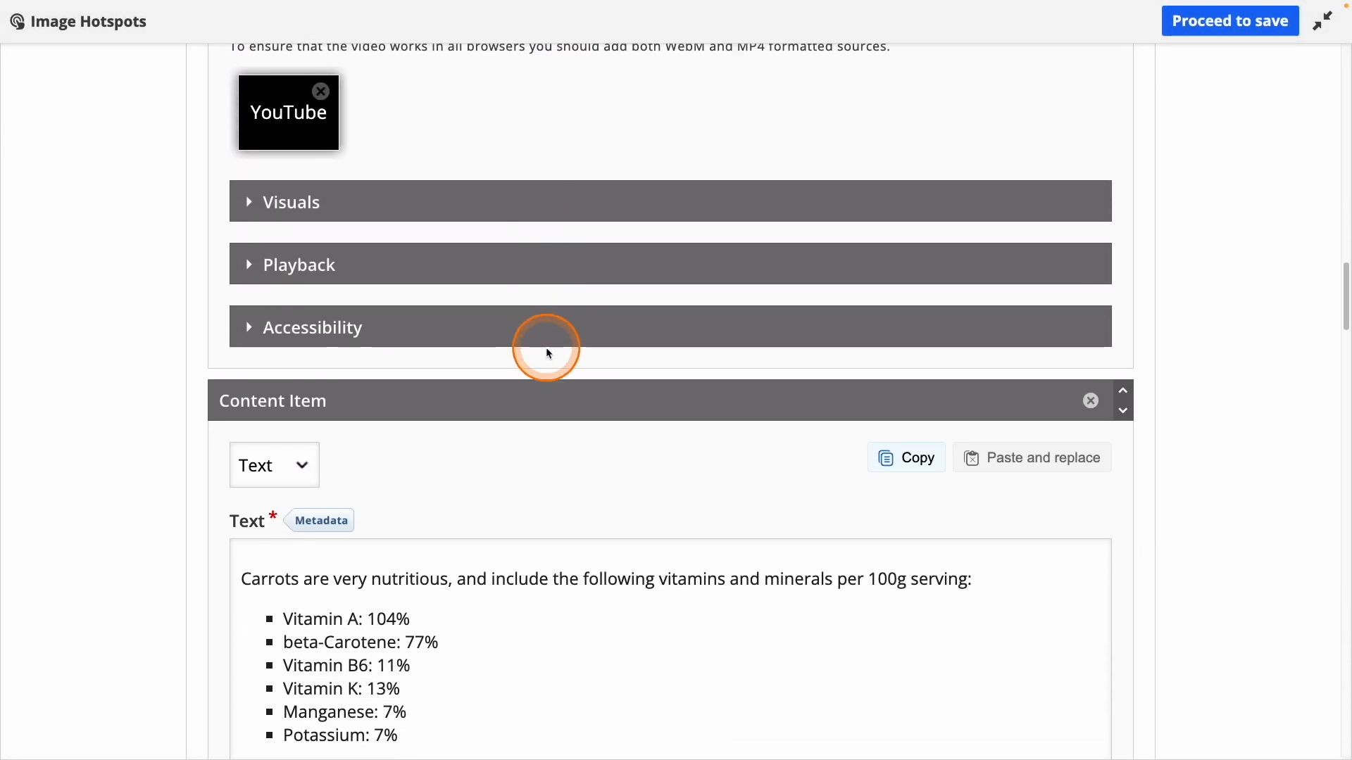
scroll(546, 348, down, 3)
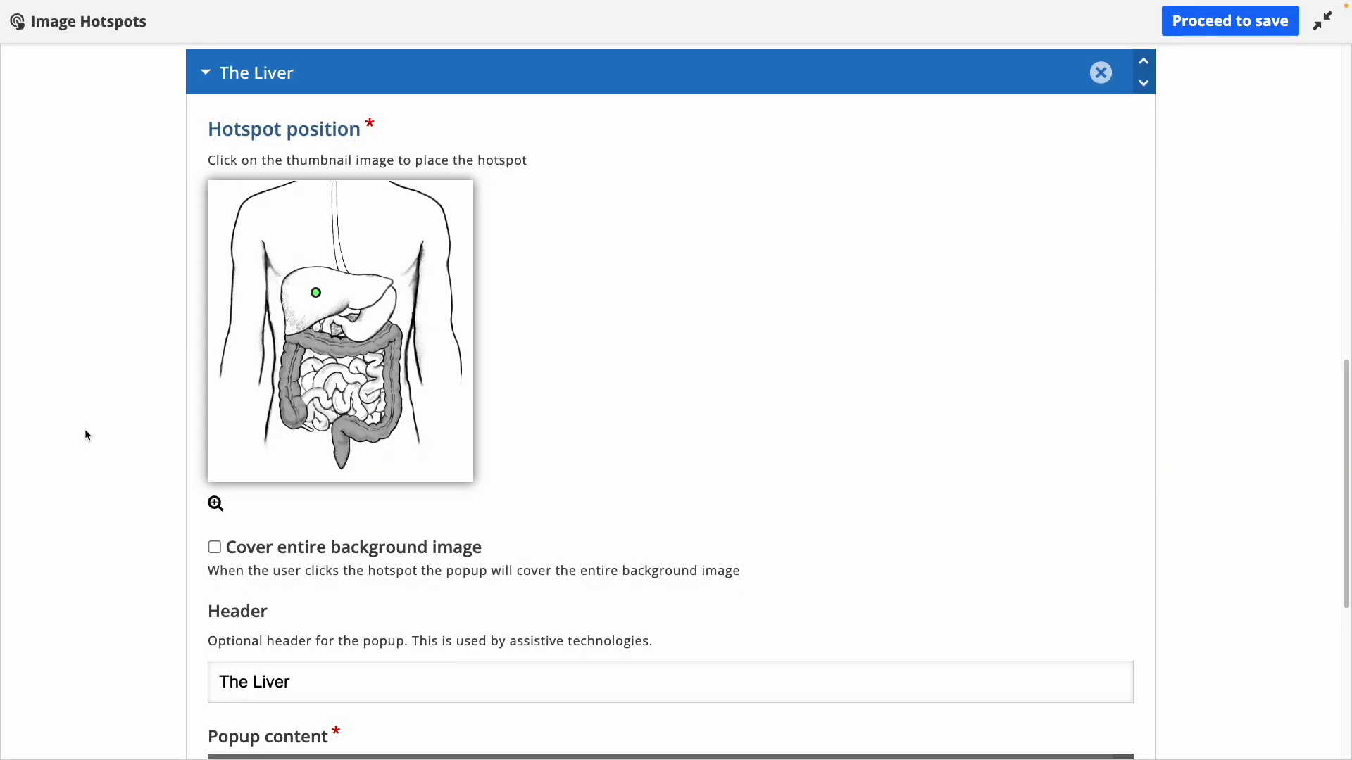
Step: Set the liver hotspot's popup content item to Text and enter the paragraph starting "The human liver is a vital organ that performs numerous essential functions"
scroll(693, 367, down, 3)
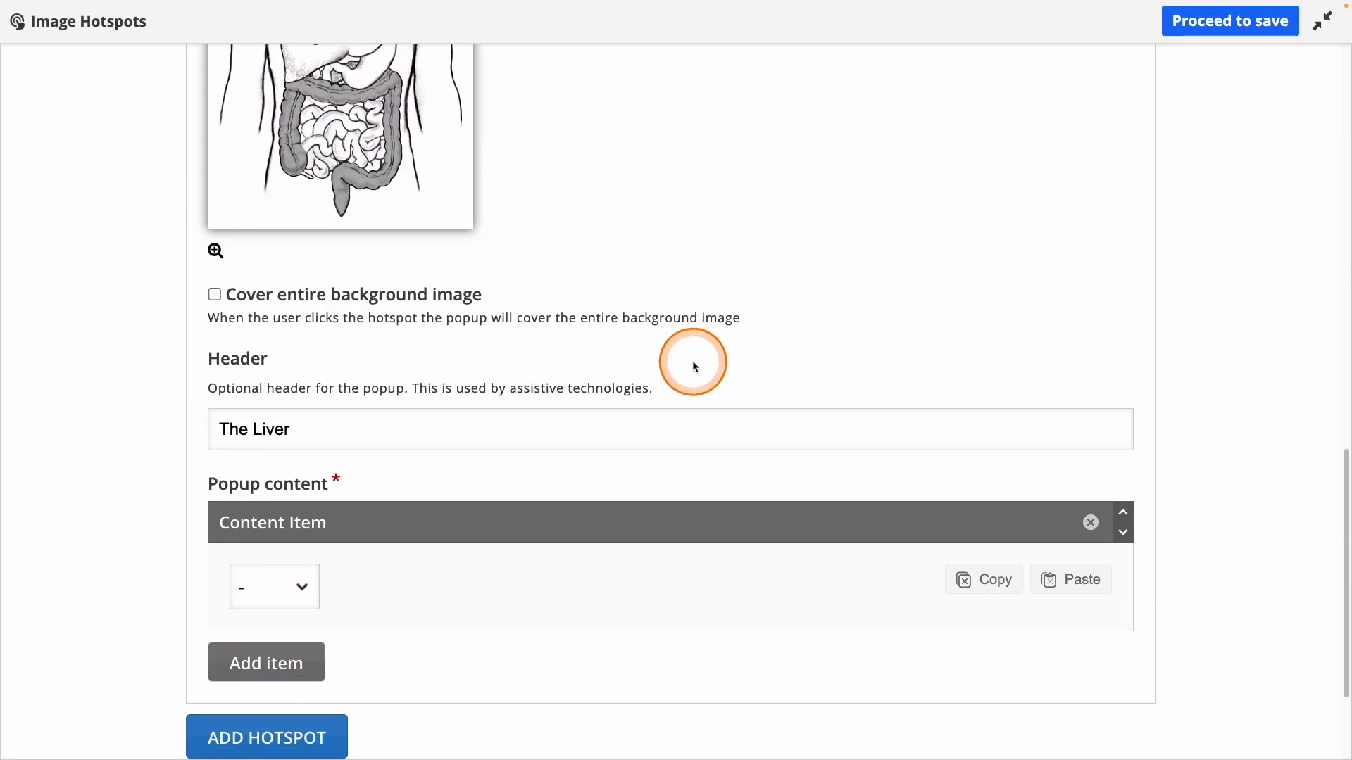
scroll(694, 366, down, 1)
click(296, 500)
click(256, 529)
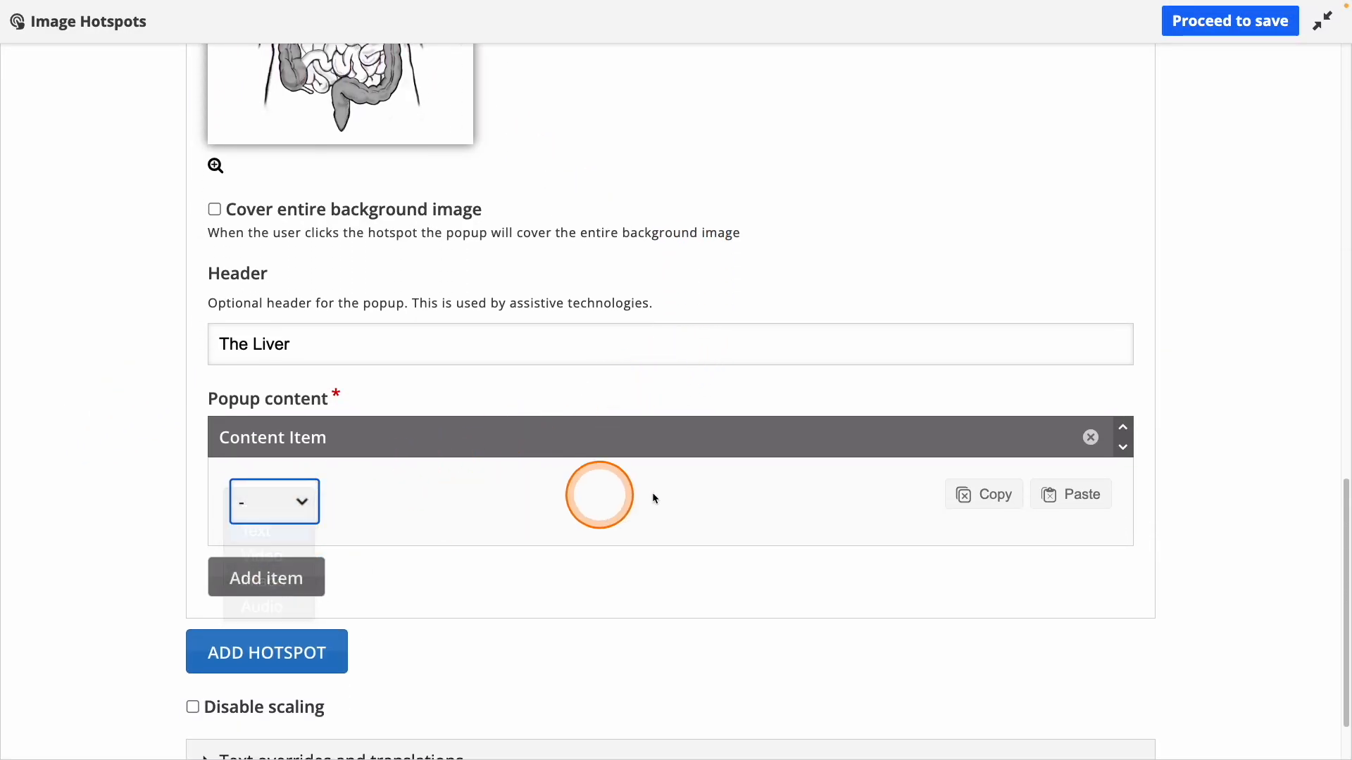
click(699, 602)
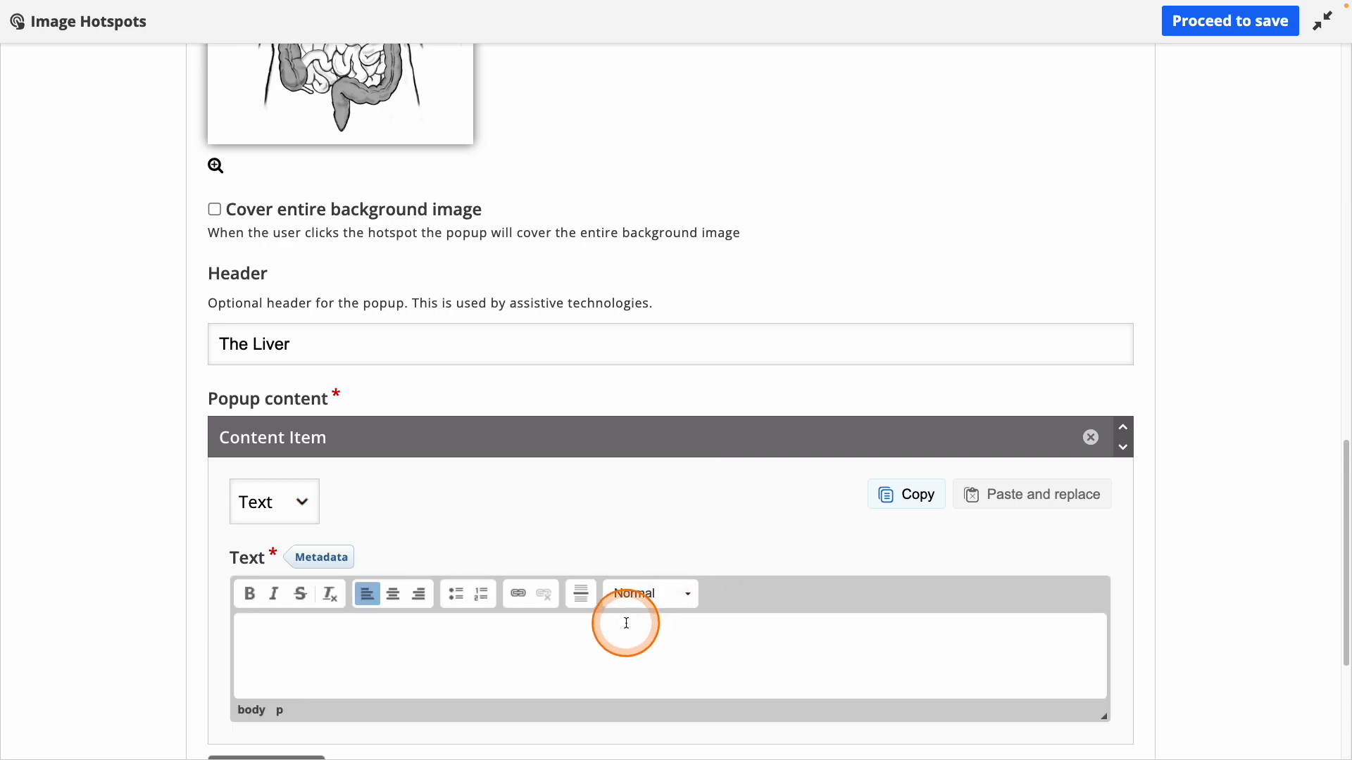
text(The human liver is a vital organ that performs numerous essential functions, including detoxifying harmful substances, producing bile to aid in digestion, and storing nutrients like glycogen for energy. It plays a crucial role in the digestive system by breaking down fats through bile secretion, metabolizing carbohydrates and proteins, and regulating blood sugar levels. Additionally, the liver helps in the synthesis of important proteins and clotting factors, making it indispensable for overall metabolic health and homeostasis.)
scroll(704, 449, down, 3)
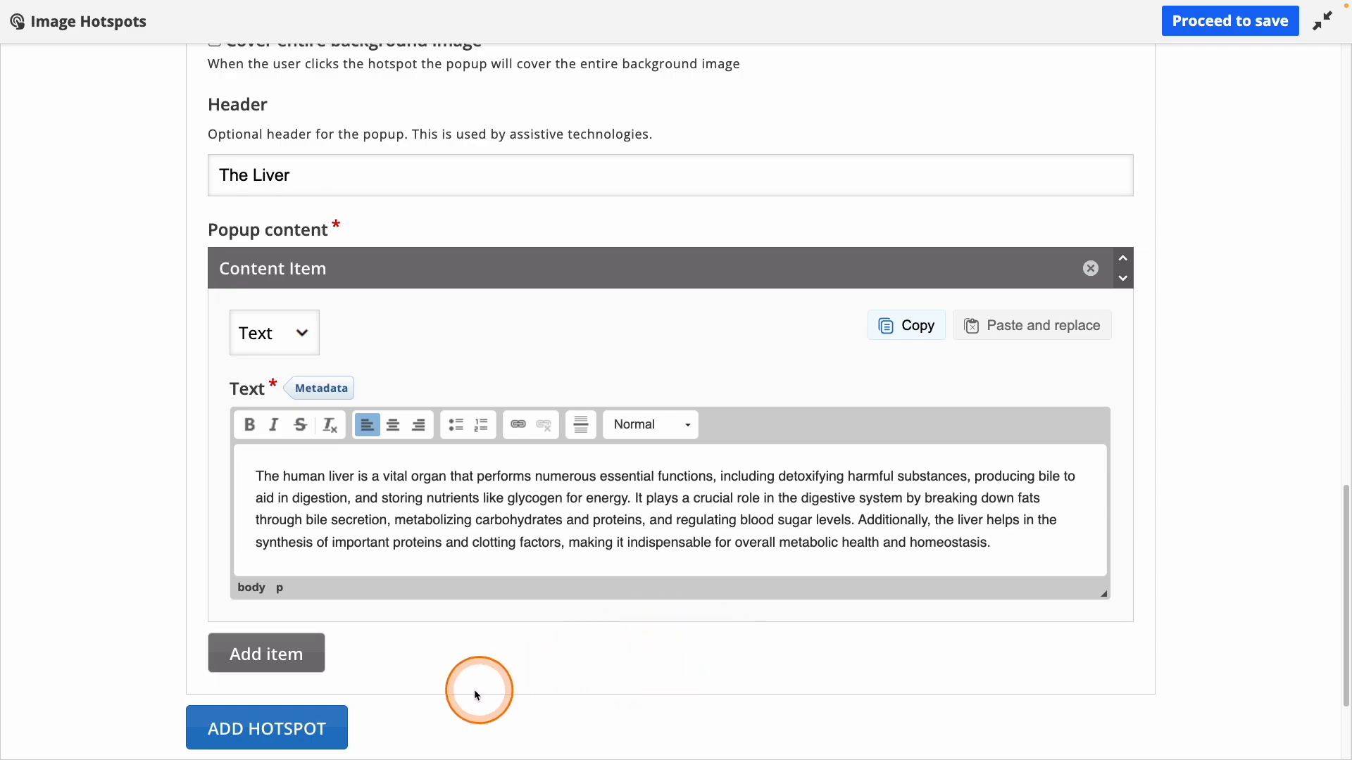
Step: Add a second content item to the liver hotspot's popup and review its available content types
click(266, 654)
scroll(462, 640, down, 3)
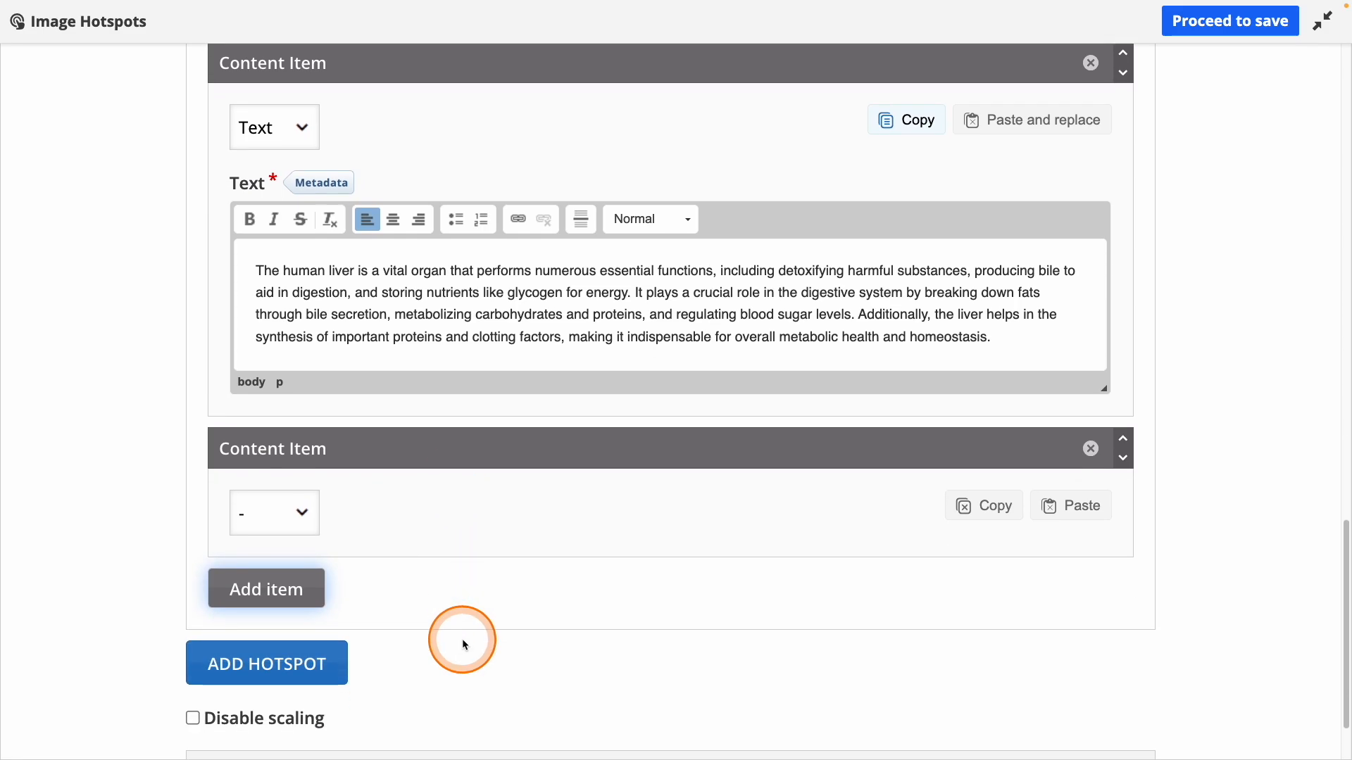
click(304, 463)
click(268, 518)
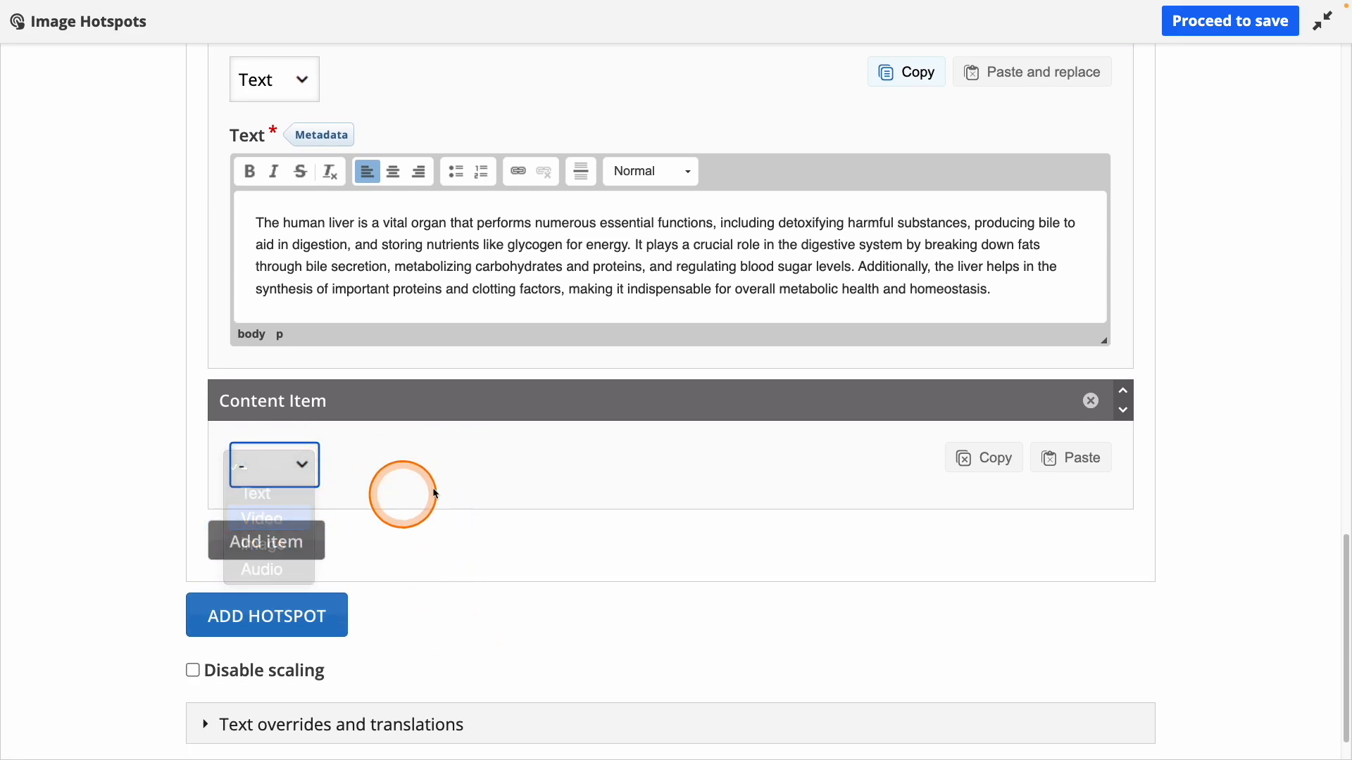
scroll(782, 499, down, 2)
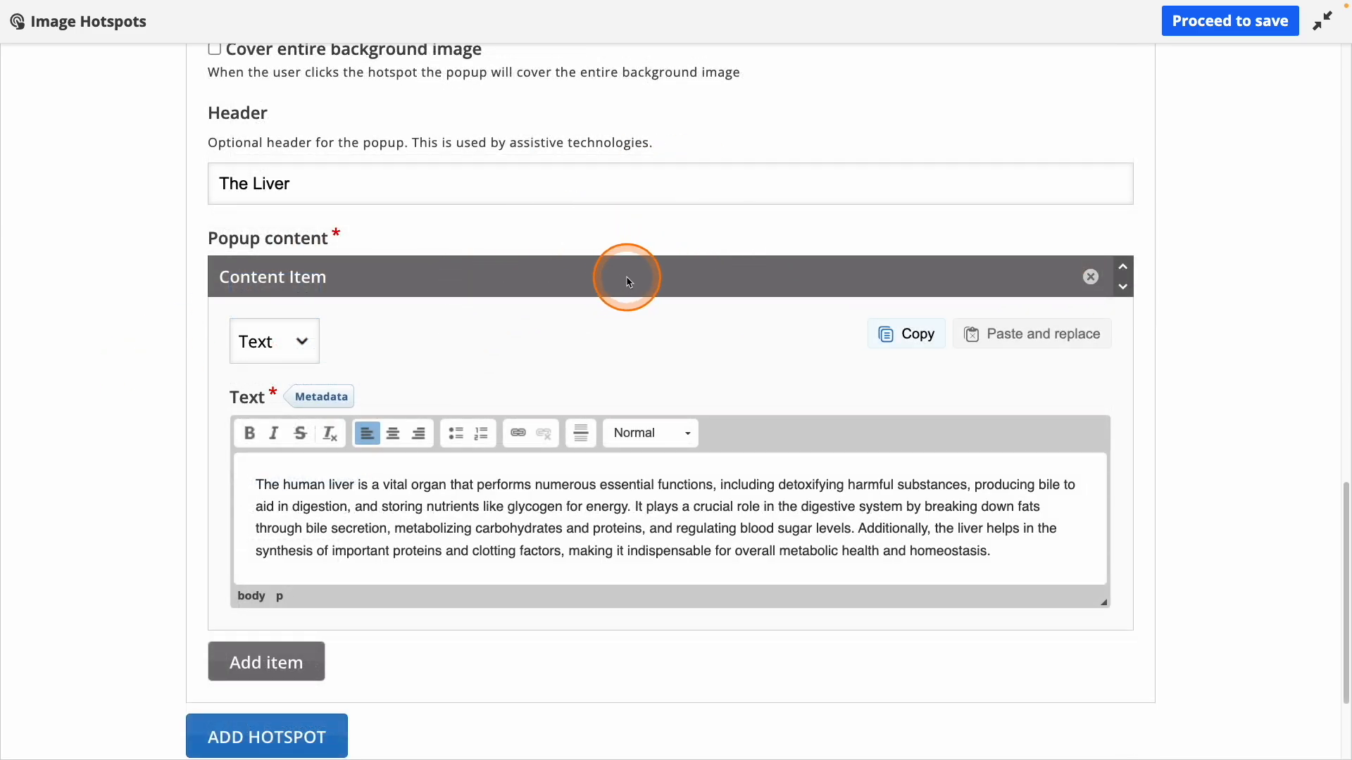
Step: Add a second hotspot to the digestive system image and look over its empty settings
scroll(628, 280, down, 2)
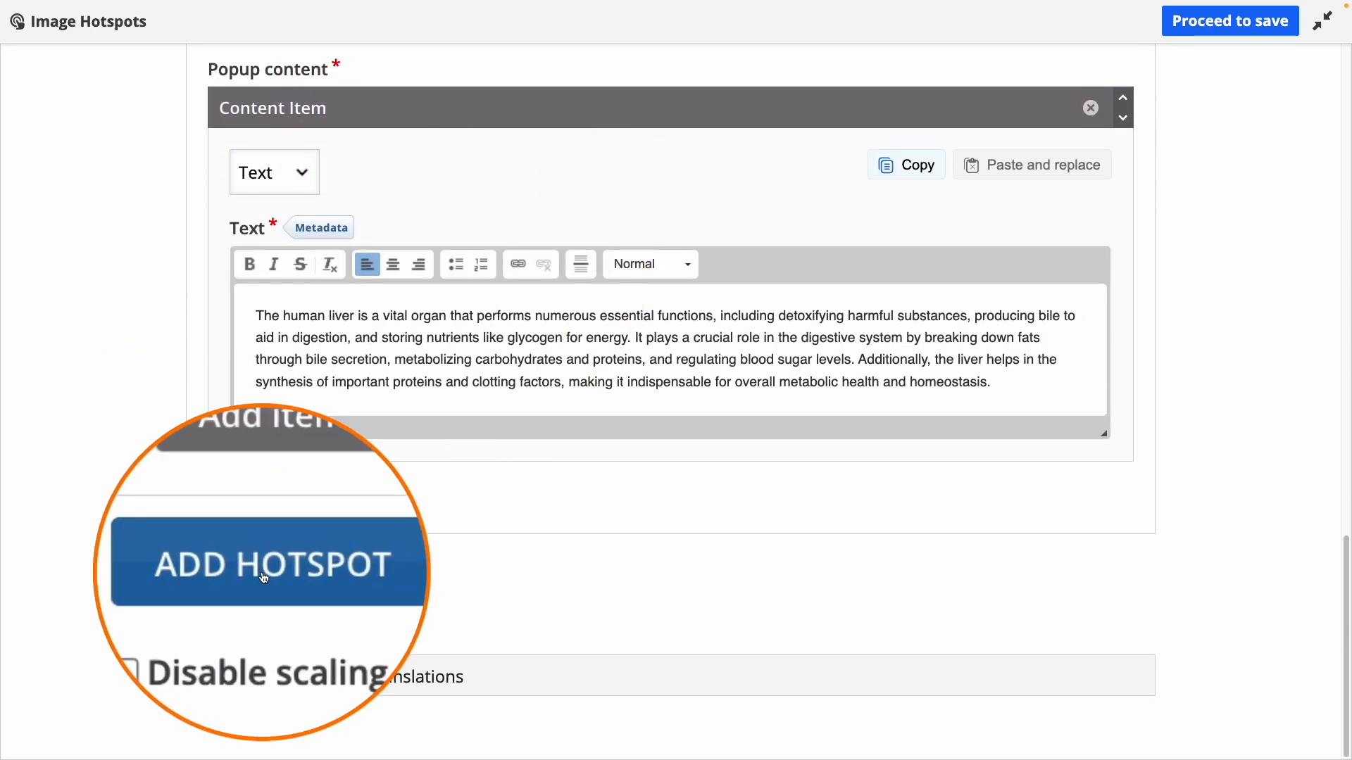
click(271, 572)
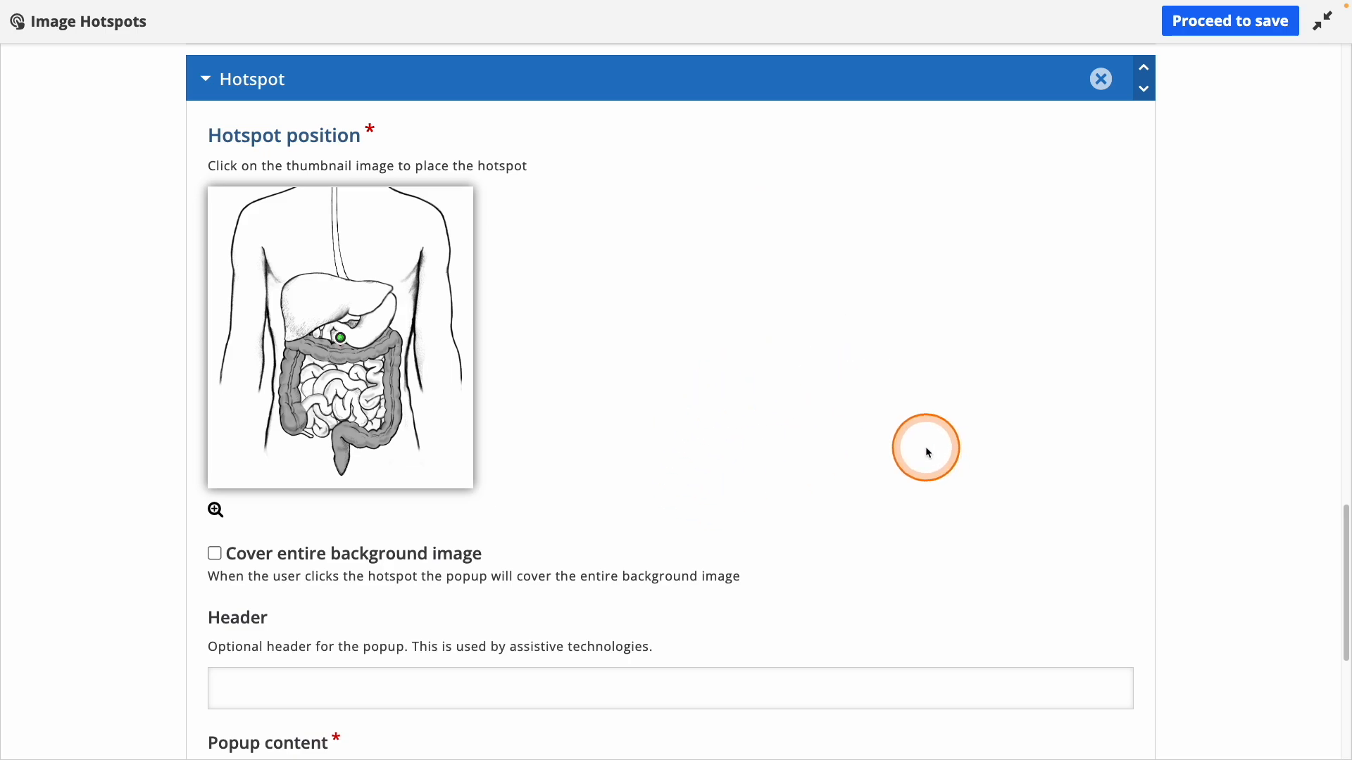
scroll(928, 451, down, 5)
Step: Collapse the settings of The Liver hotspot and save the Image Hotspots activity
scroll(928, 455, up, 8)
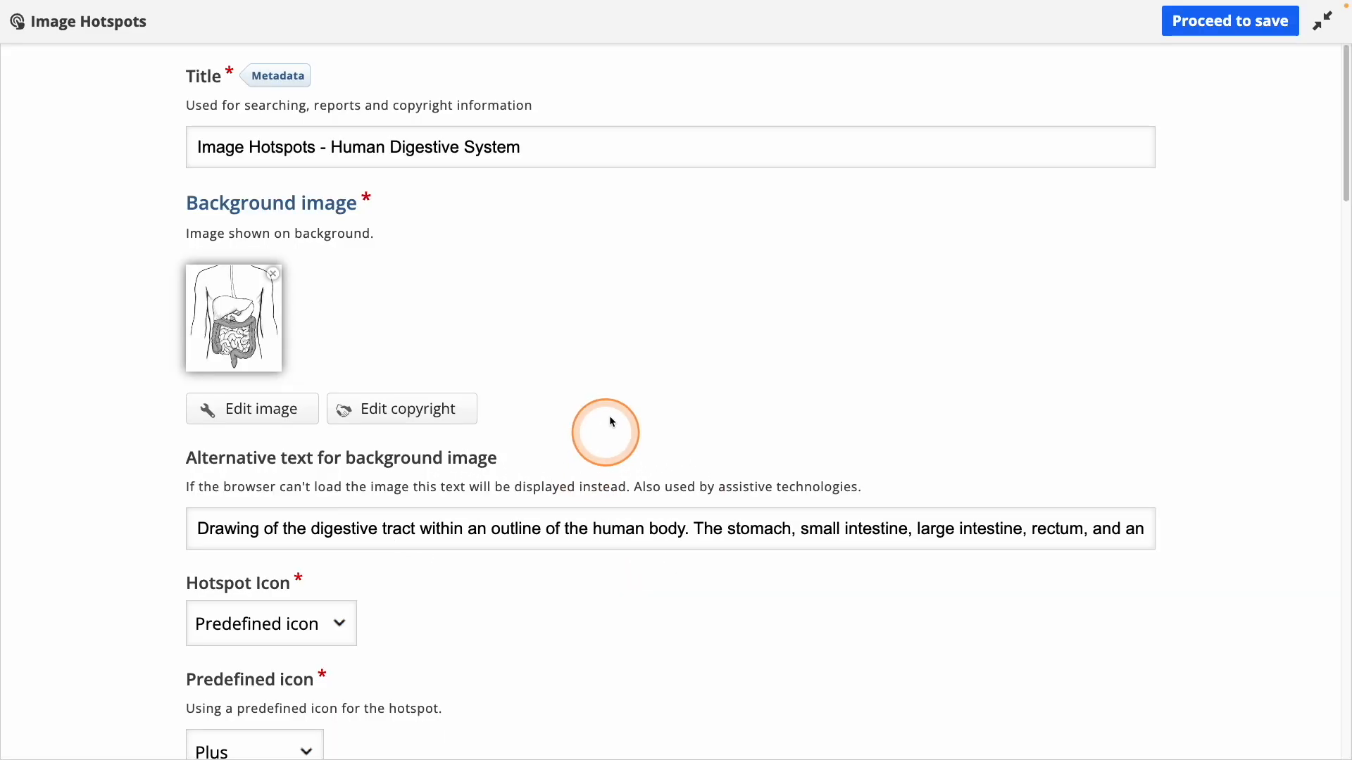
scroll(618, 365, down, 3)
scroll(618, 363, down, 10)
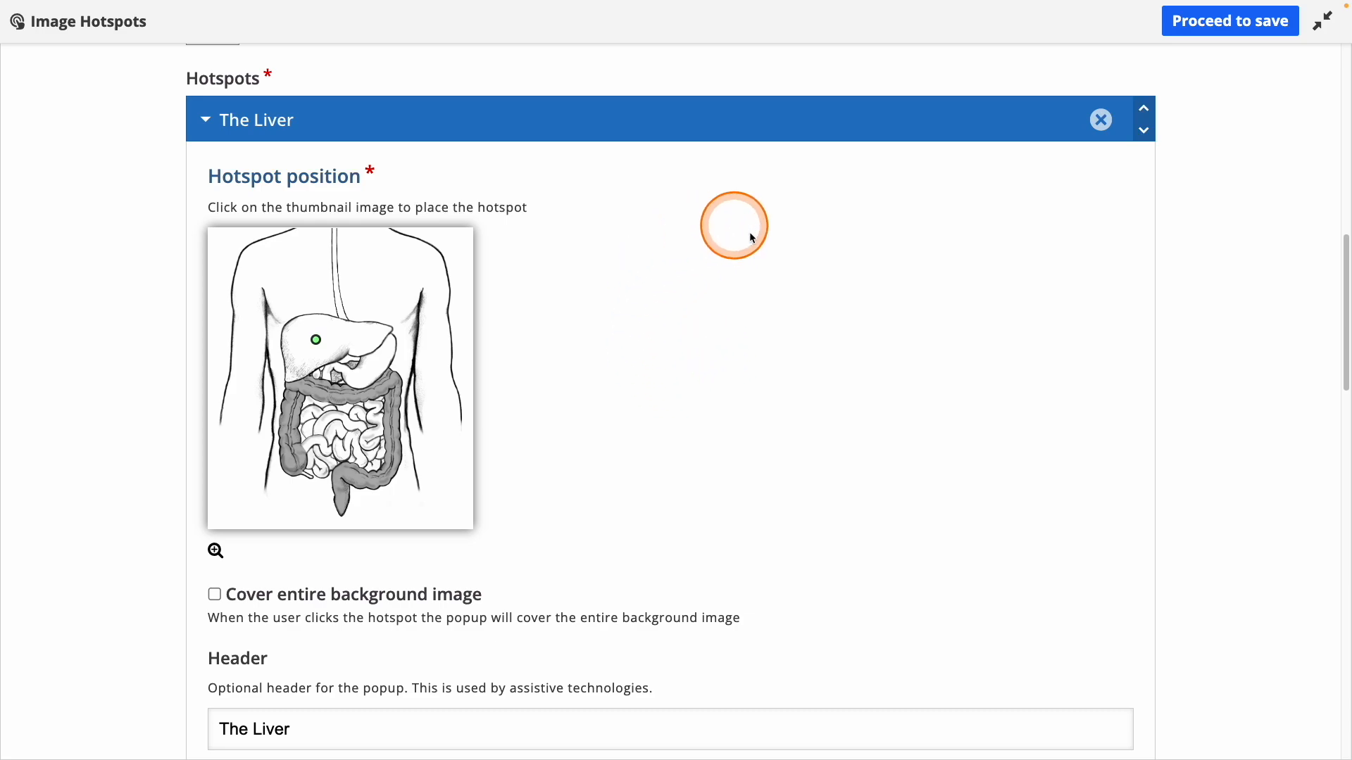
click(205, 119)
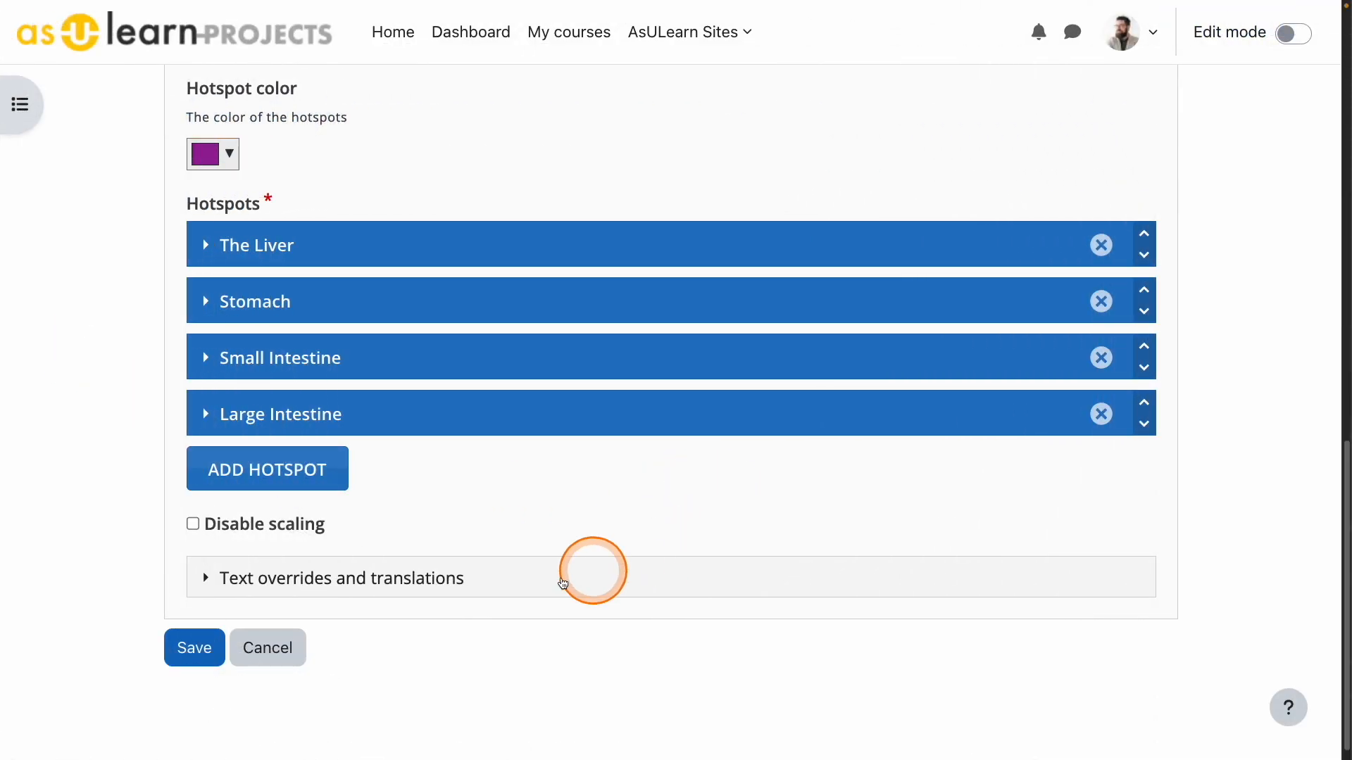
click(194, 648)
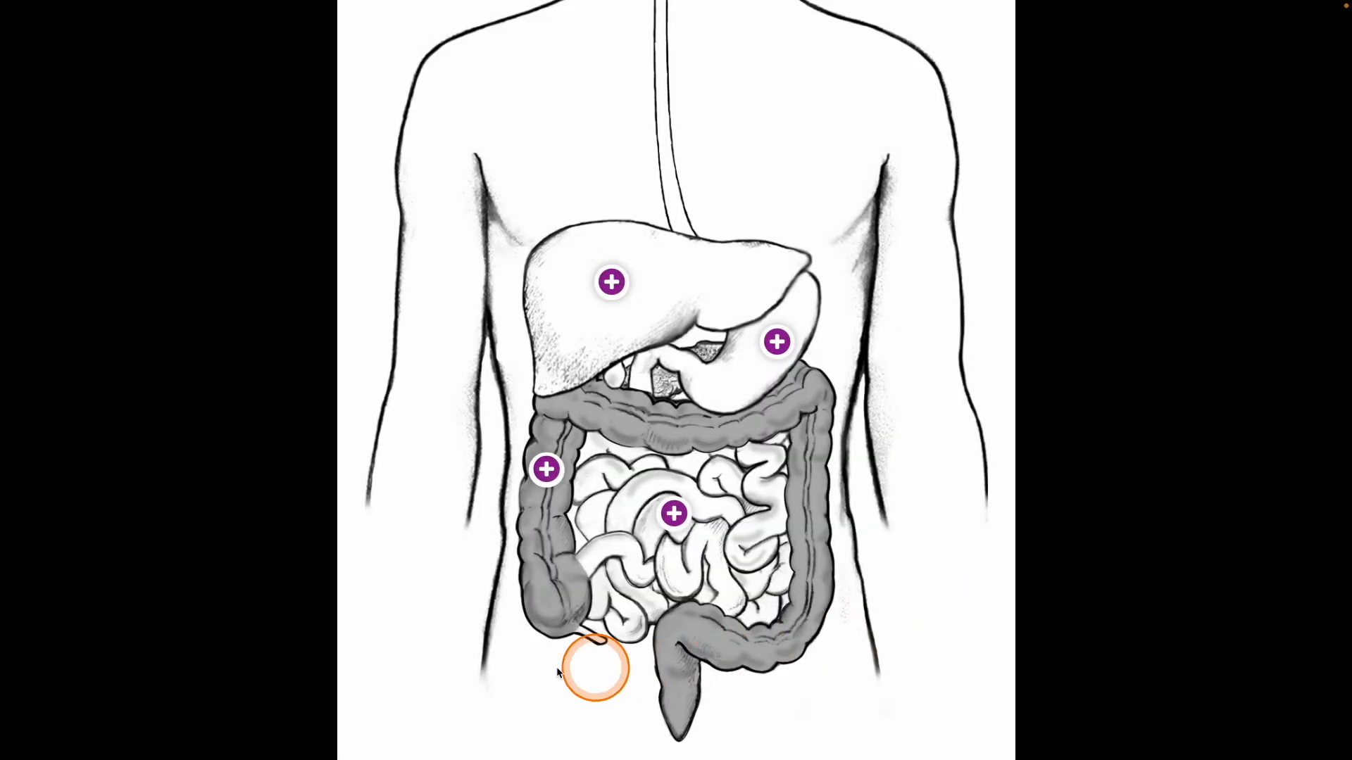
Step: Test the liver and small intestine hotspots on the saved image, reading and closing each popup
click(611, 281)
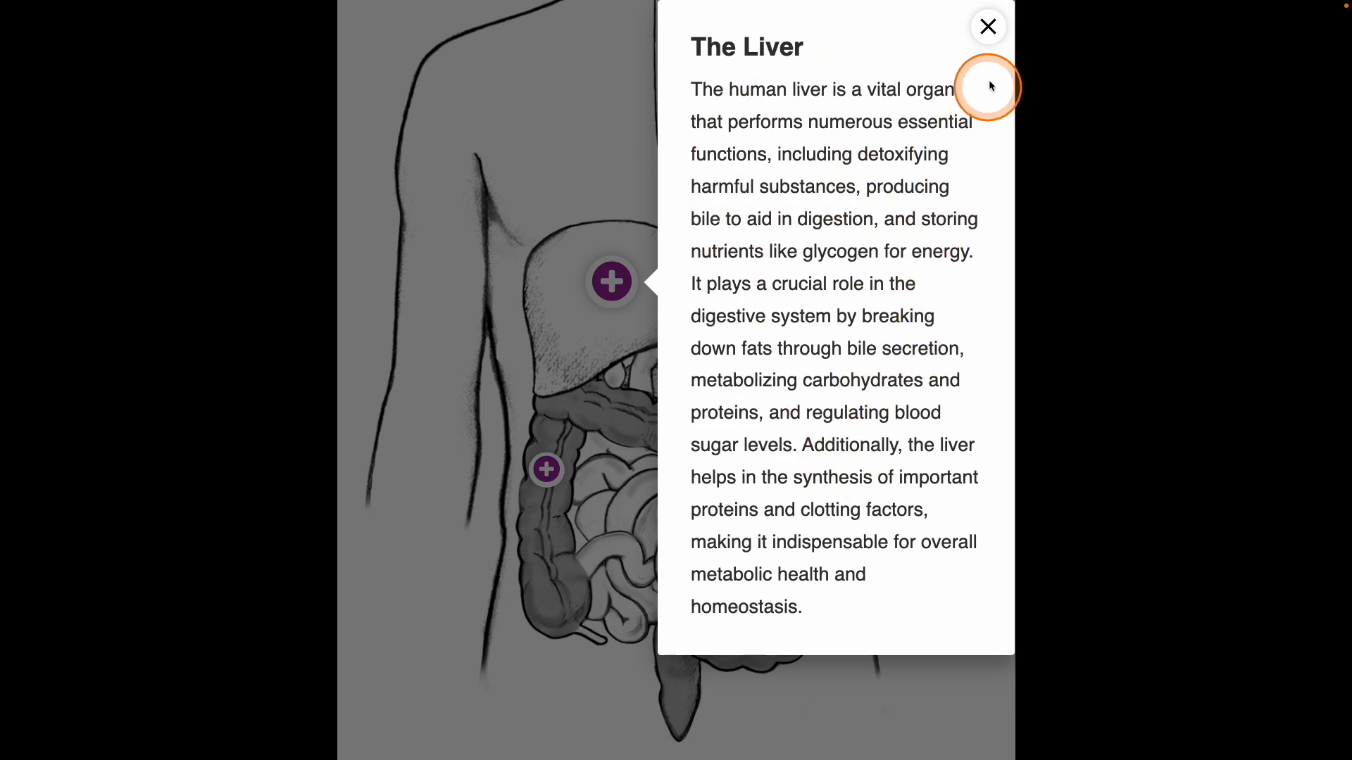
click(998, 37)
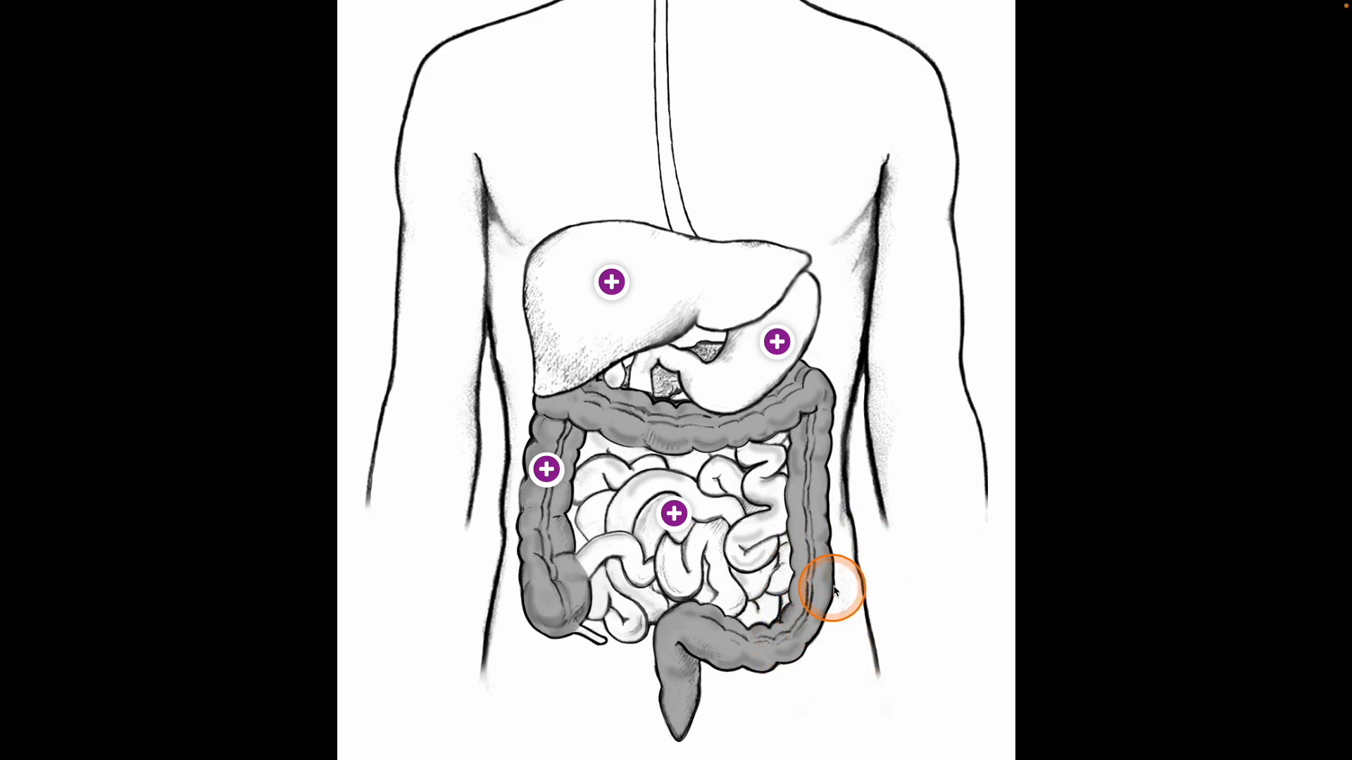
click(672, 514)
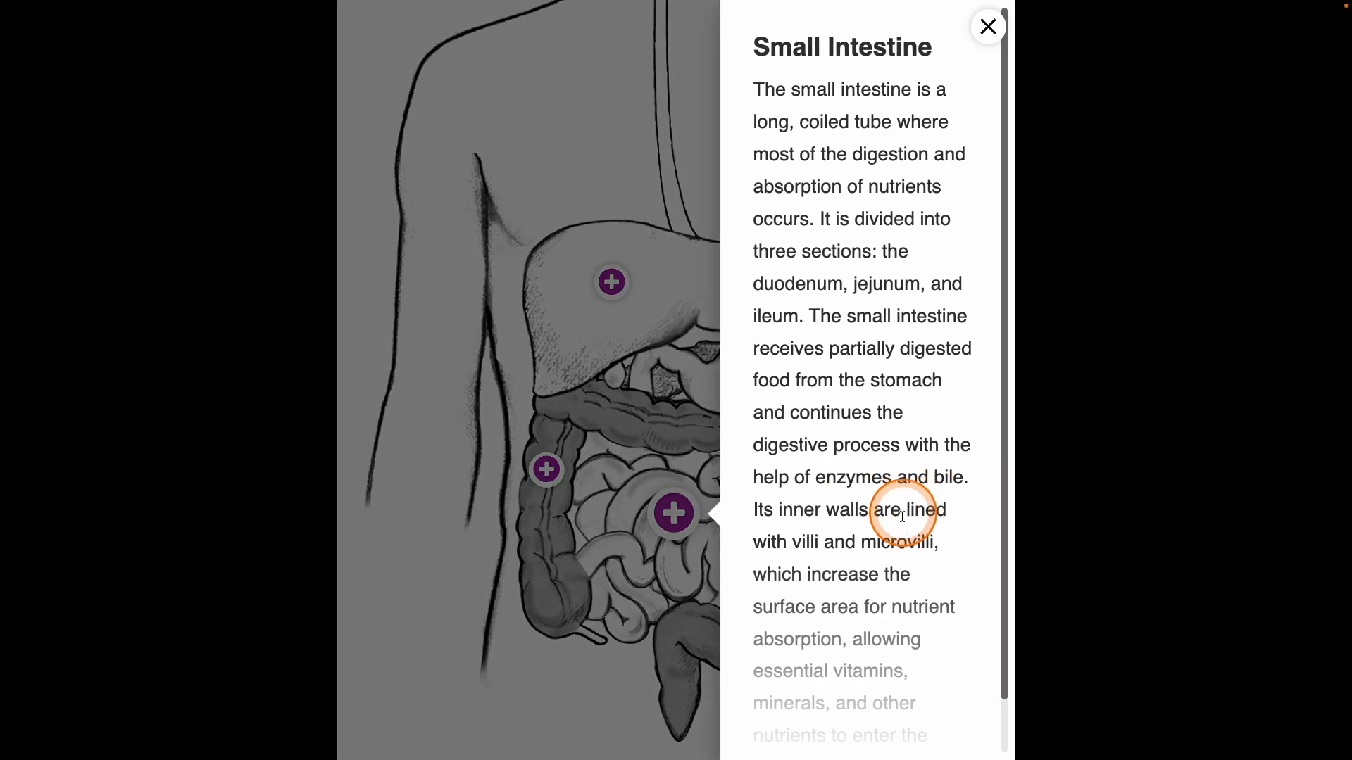
scroll(940, 255, down, 2)
click(1275, 384)
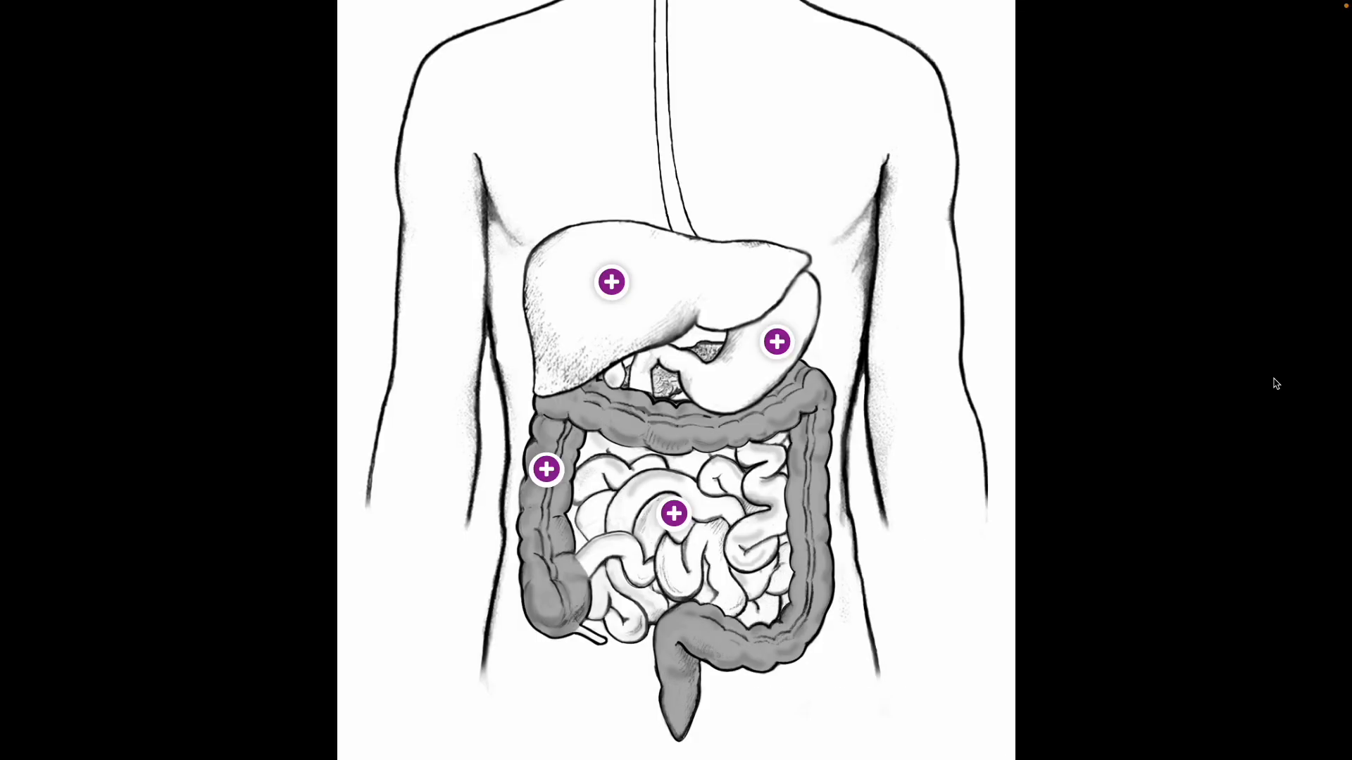